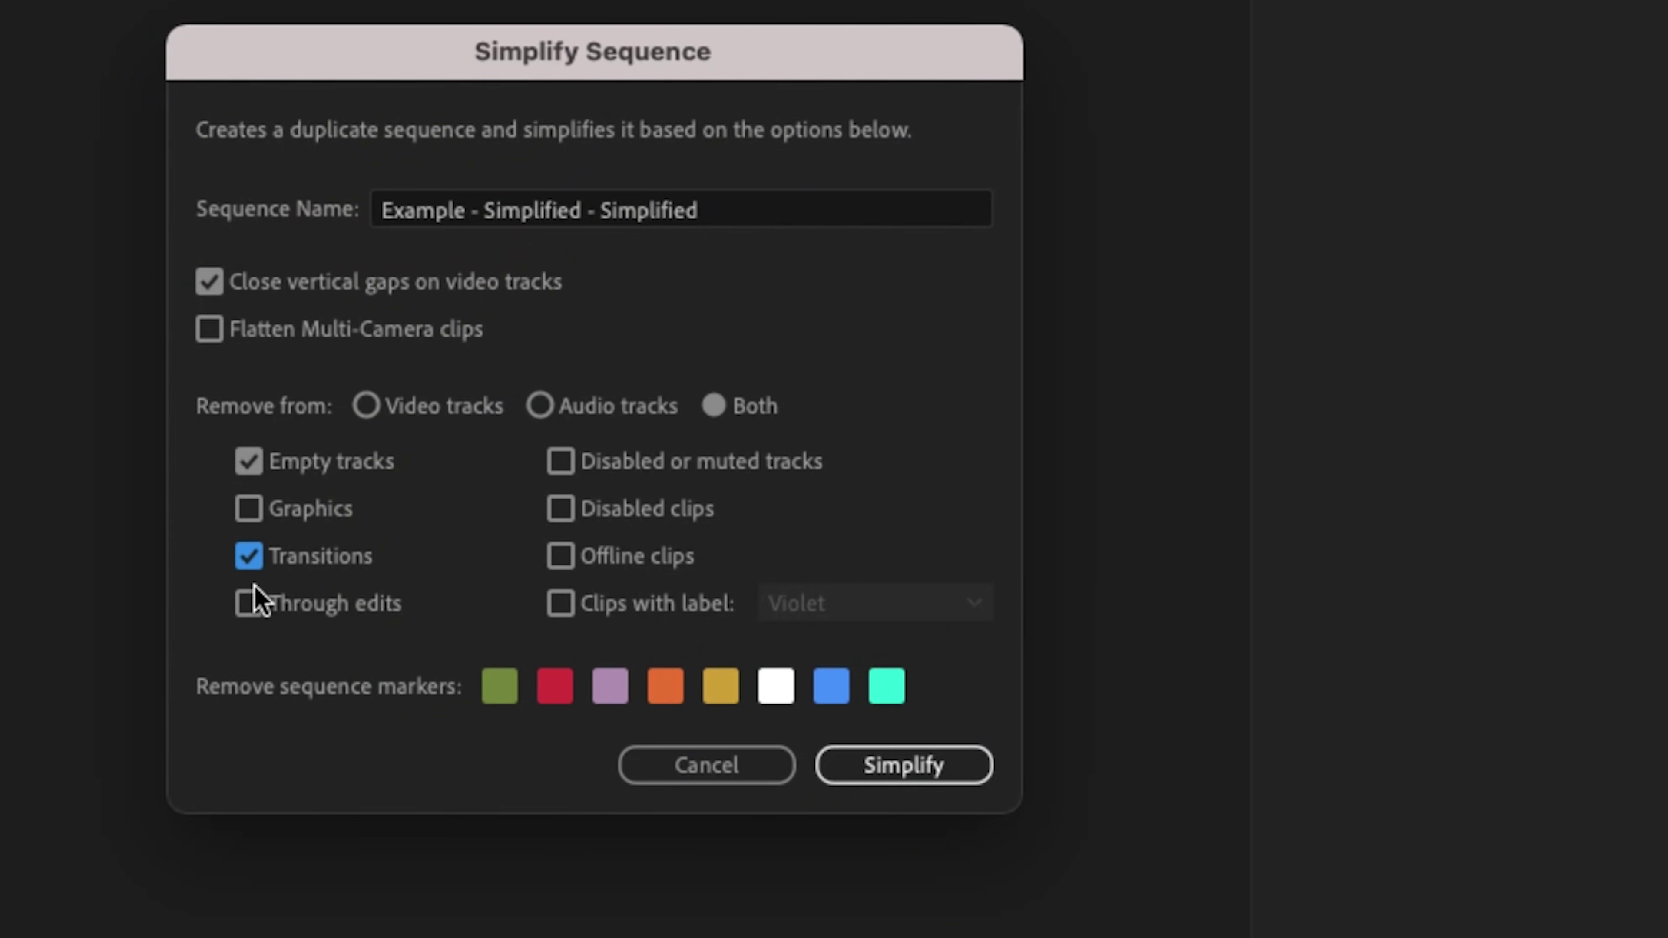
# Step: Create the simplified C0827 copy with vertical gaps closed and empty tracks and transitions removed
pyautogui.click(904, 765)
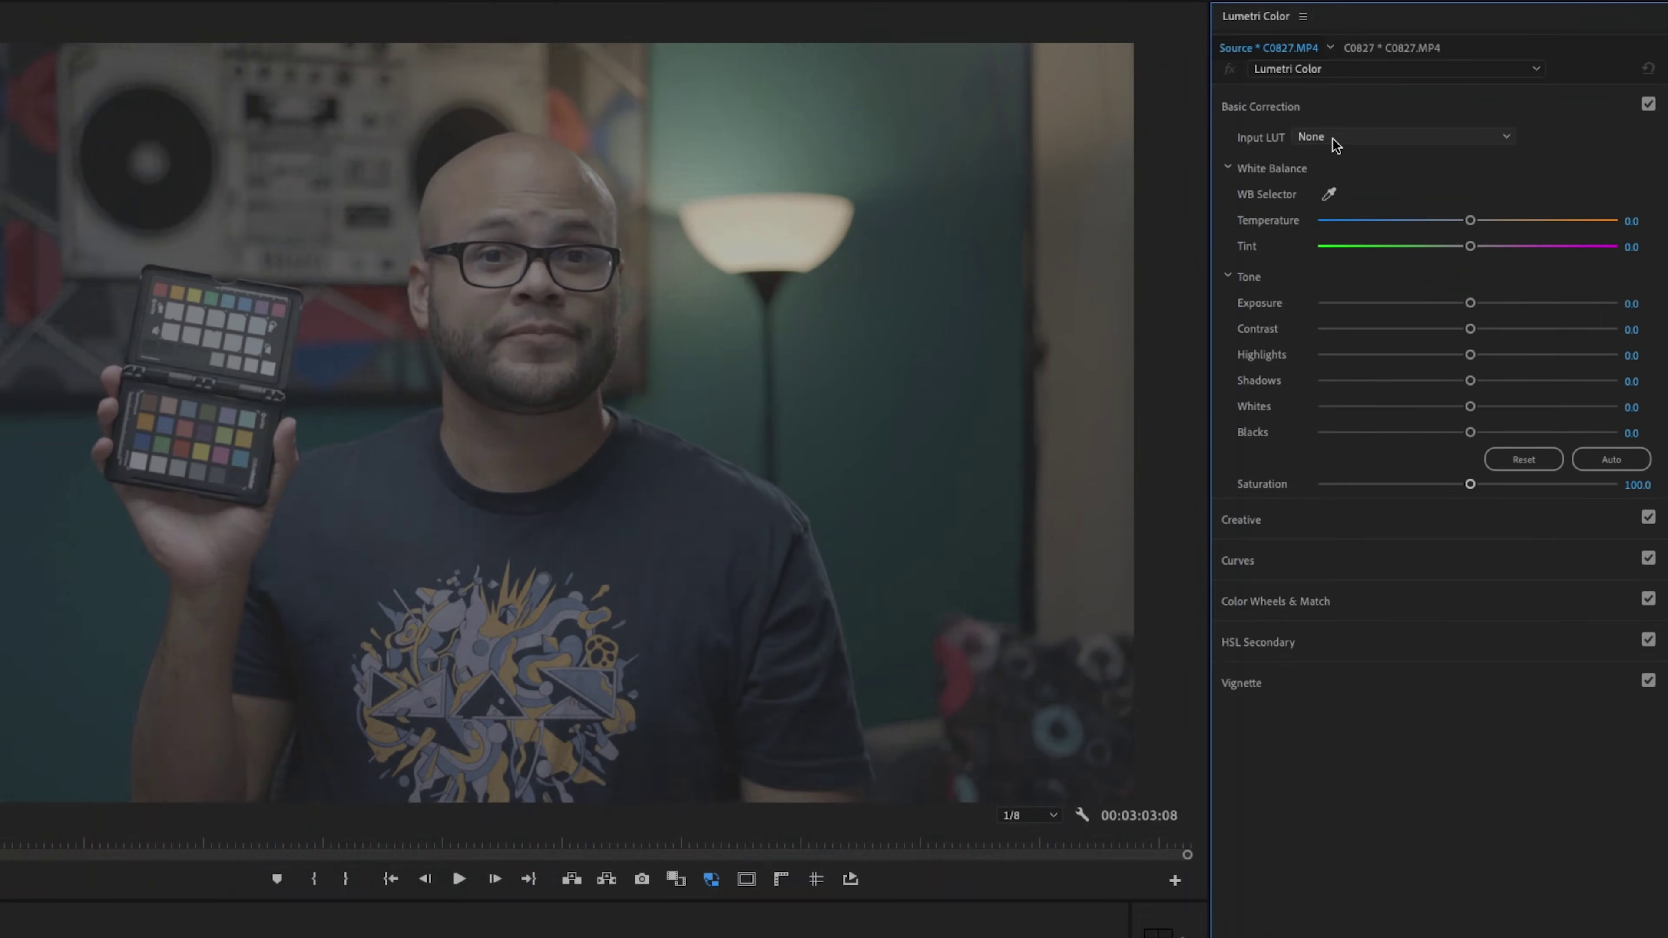
# Step: Show Lumetri Color's Input LUT list, then bring up the actions for C0827.MP4 in the bin
pyautogui.click(1442, 145)
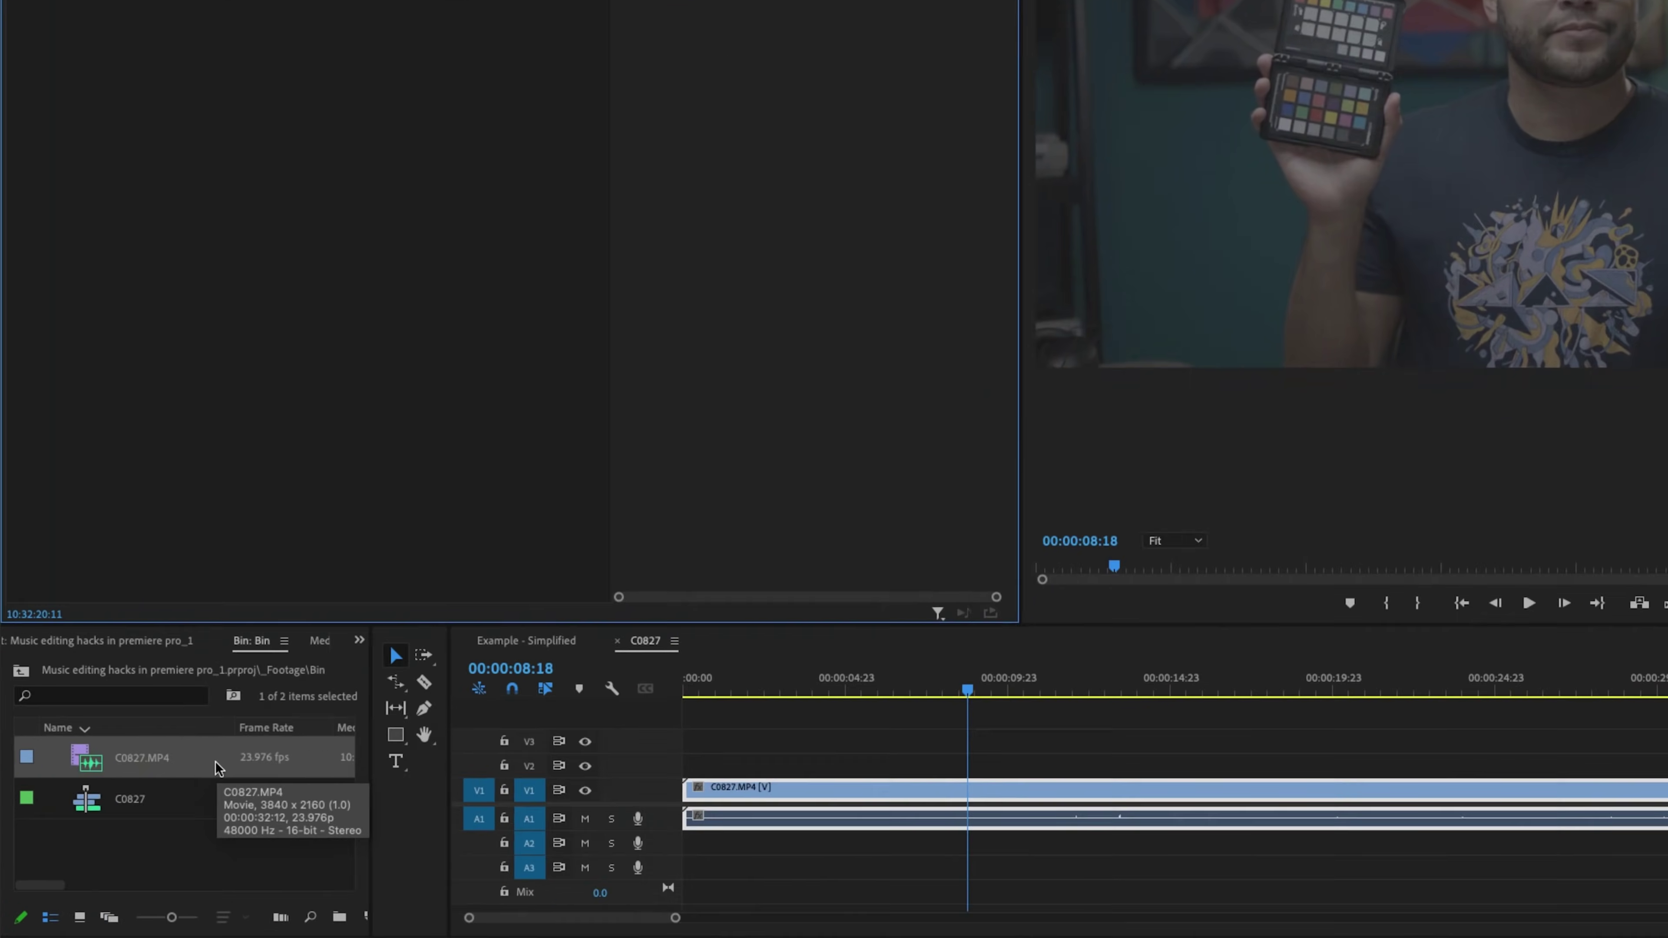
pyautogui.rightClick(376, 672)
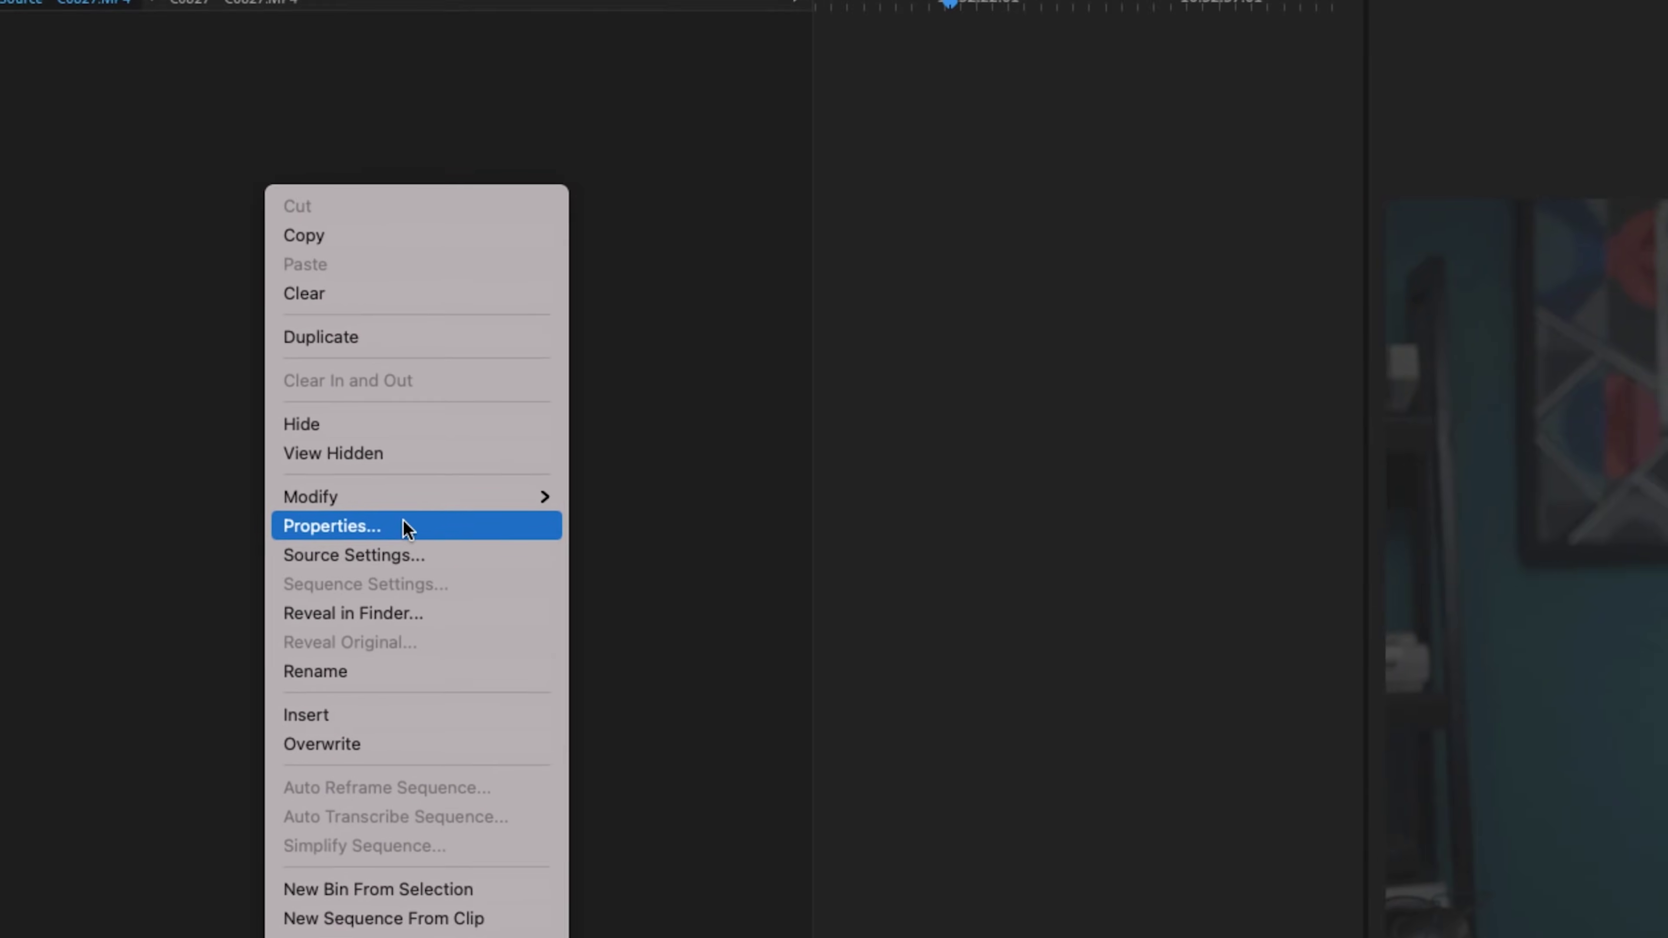
# Step: Check C0827.MP4's Properties: Color Space and Color Space Override are Rec. 709, no input LUT
pyautogui.click(402, 525)
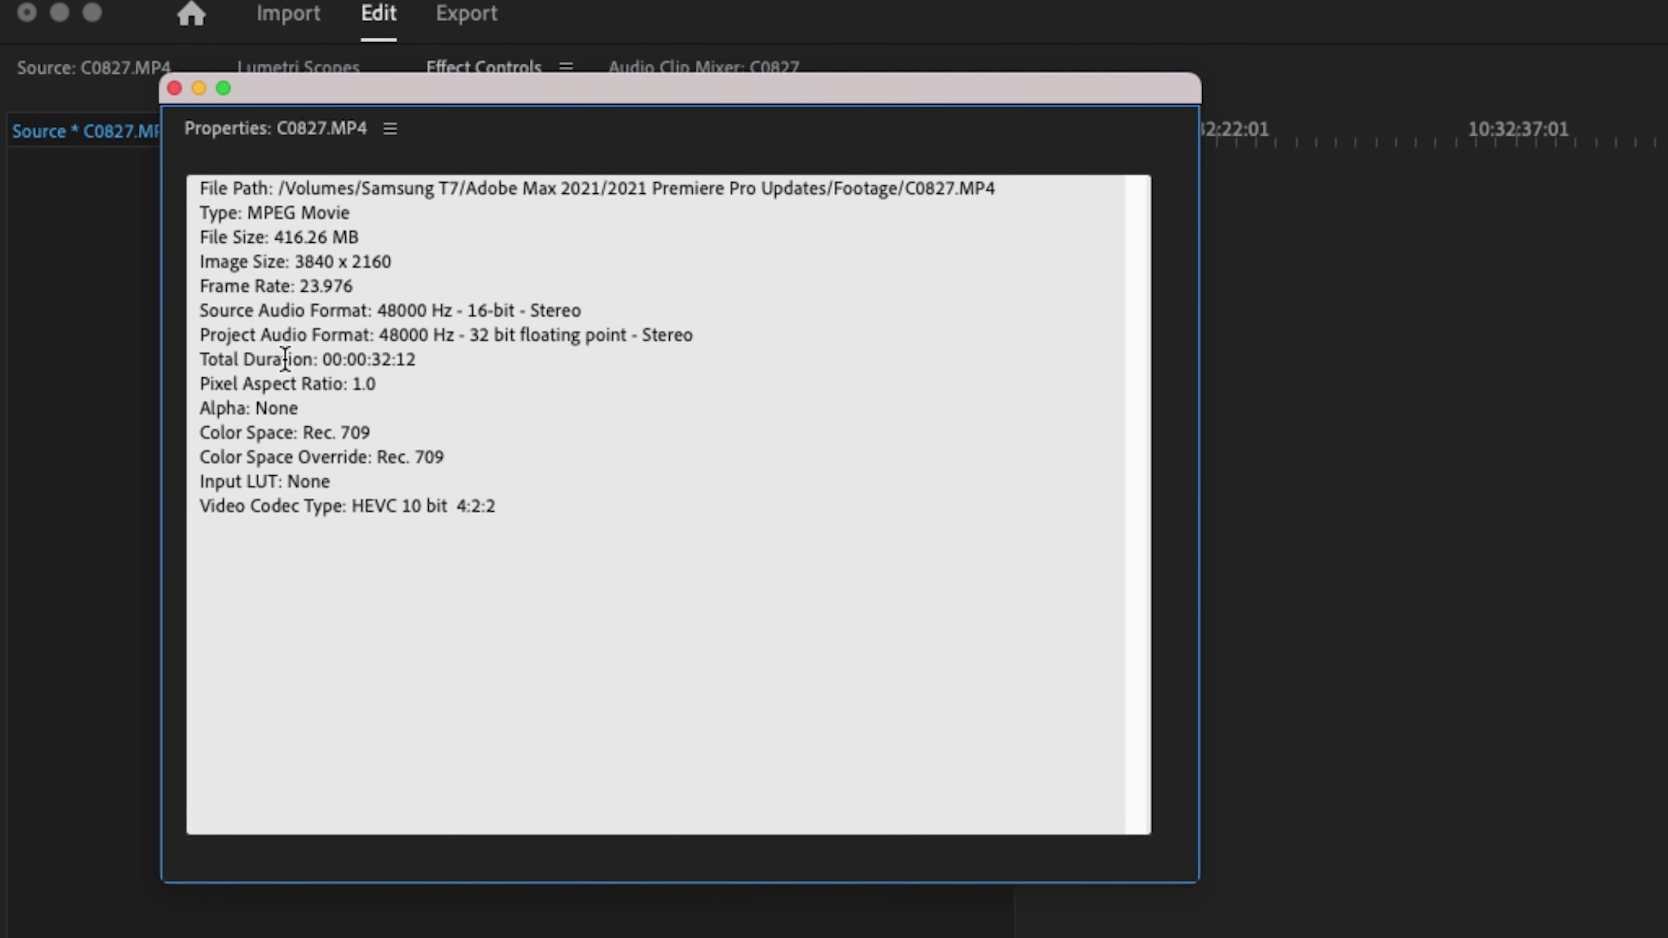
pyautogui.moveTo(199, 457); pyautogui.dragTo(476, 456)
pyautogui.click(236, 452)
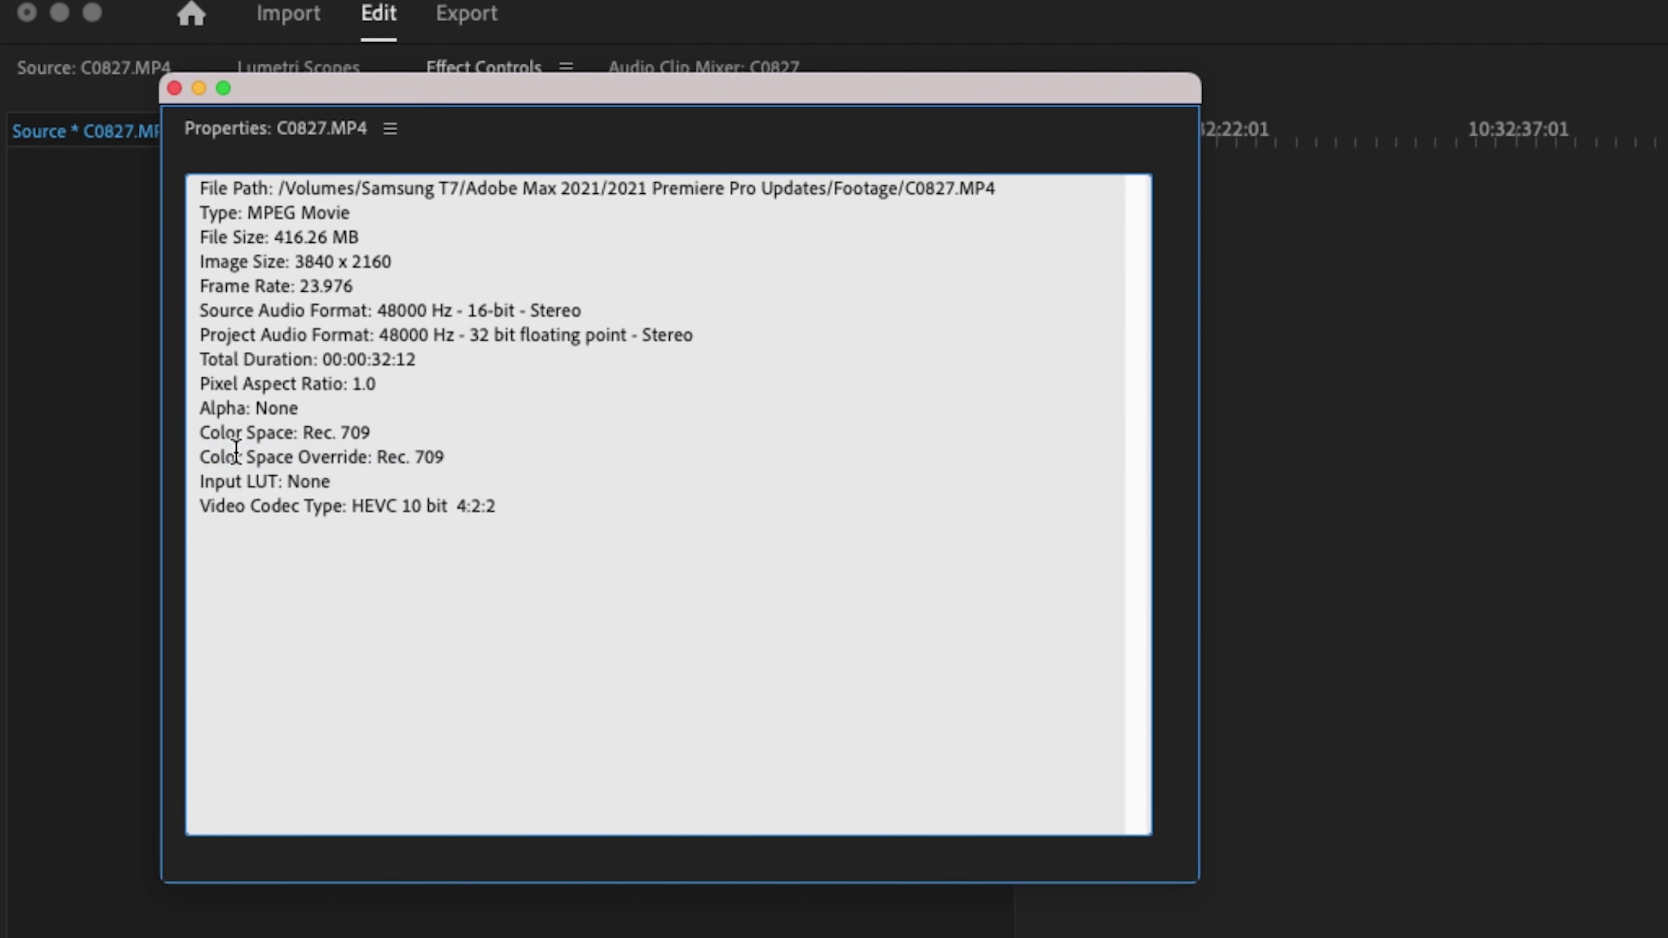
pyautogui.moveTo(208, 453); pyautogui.dragTo(459, 463)
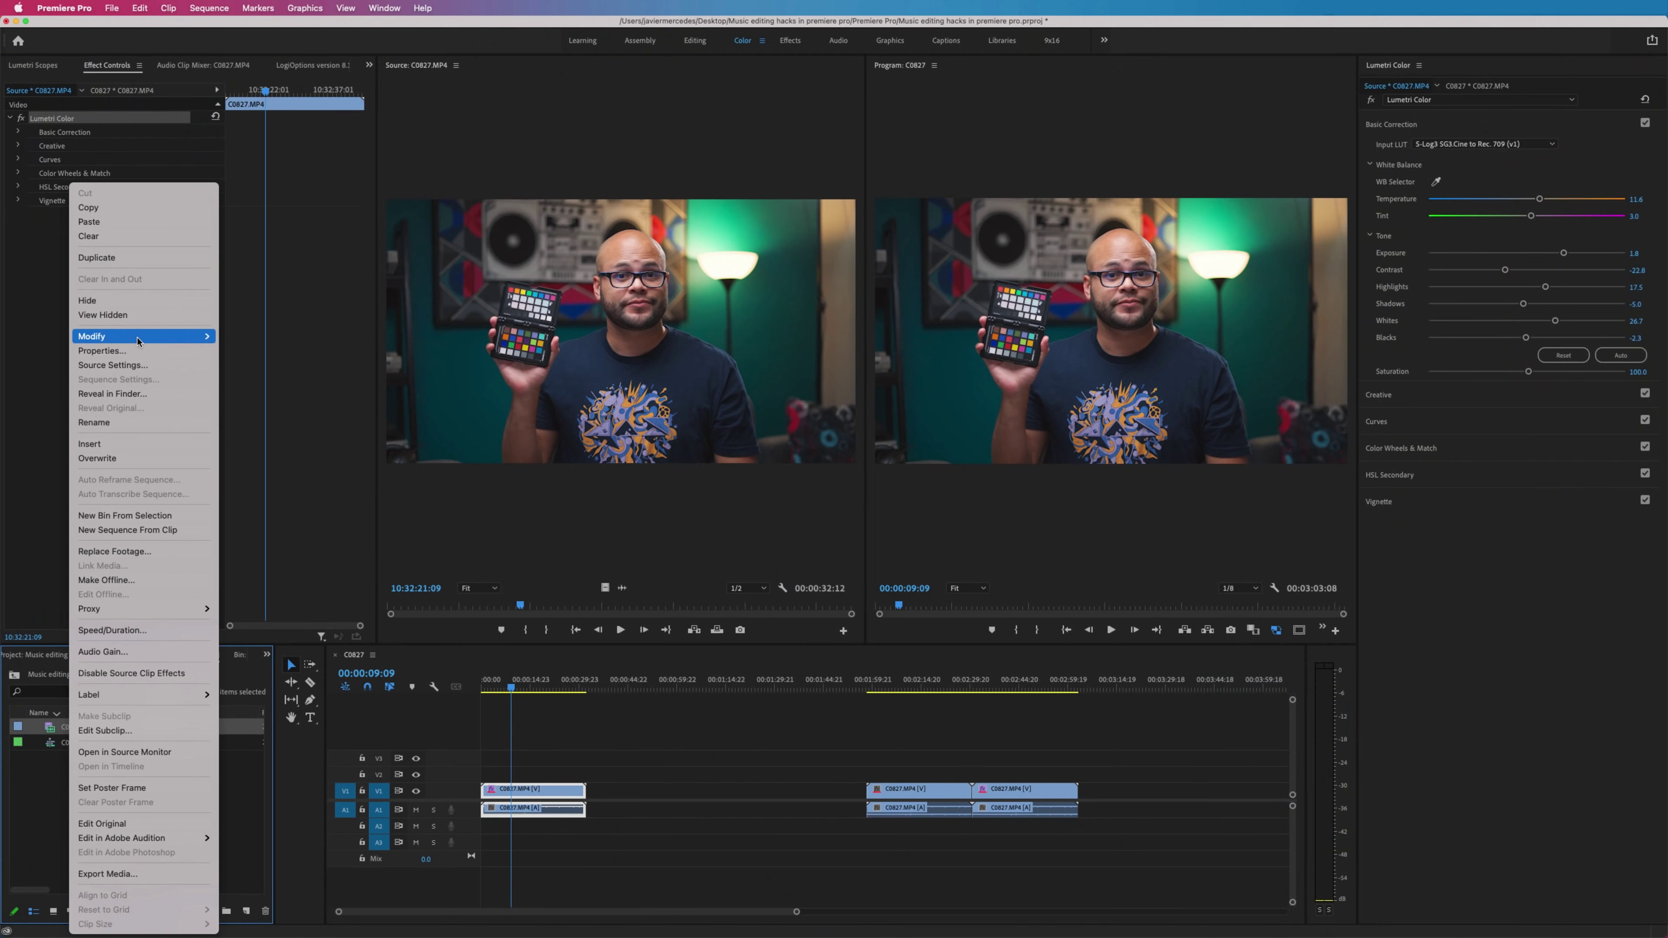
pyautogui.click(101, 350)
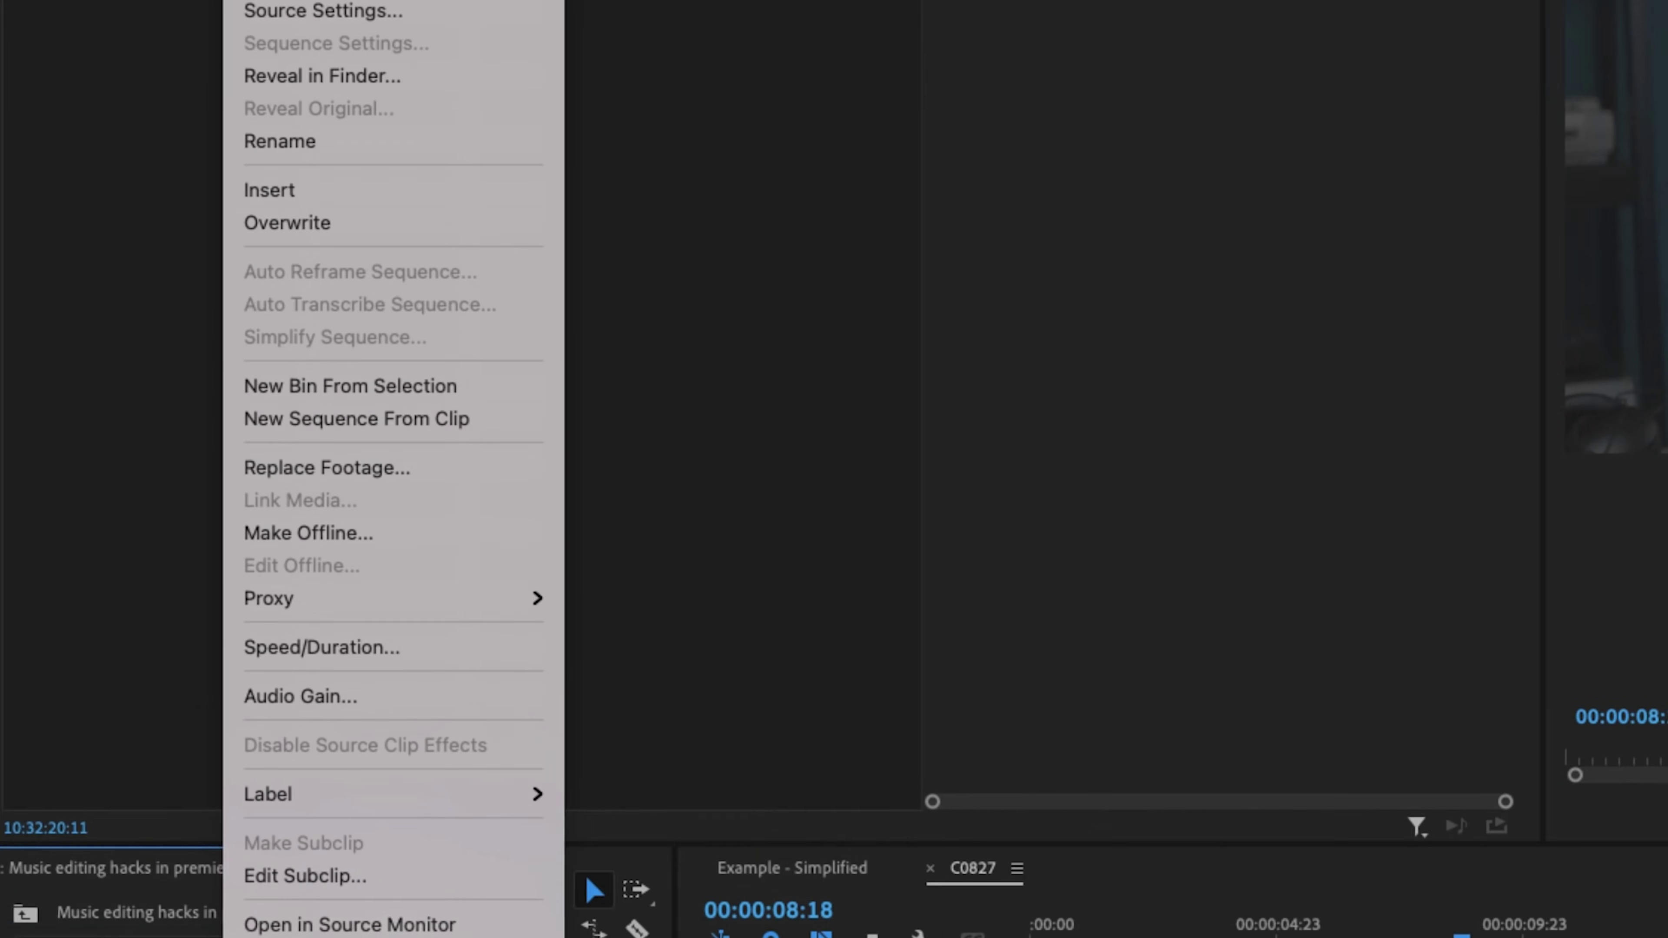
# Step: Interpret C0827.MP4 with input LUT None and color space override Sony S-Log3/S-Gamut3.Cine
pyautogui.moveTo(384, 568)
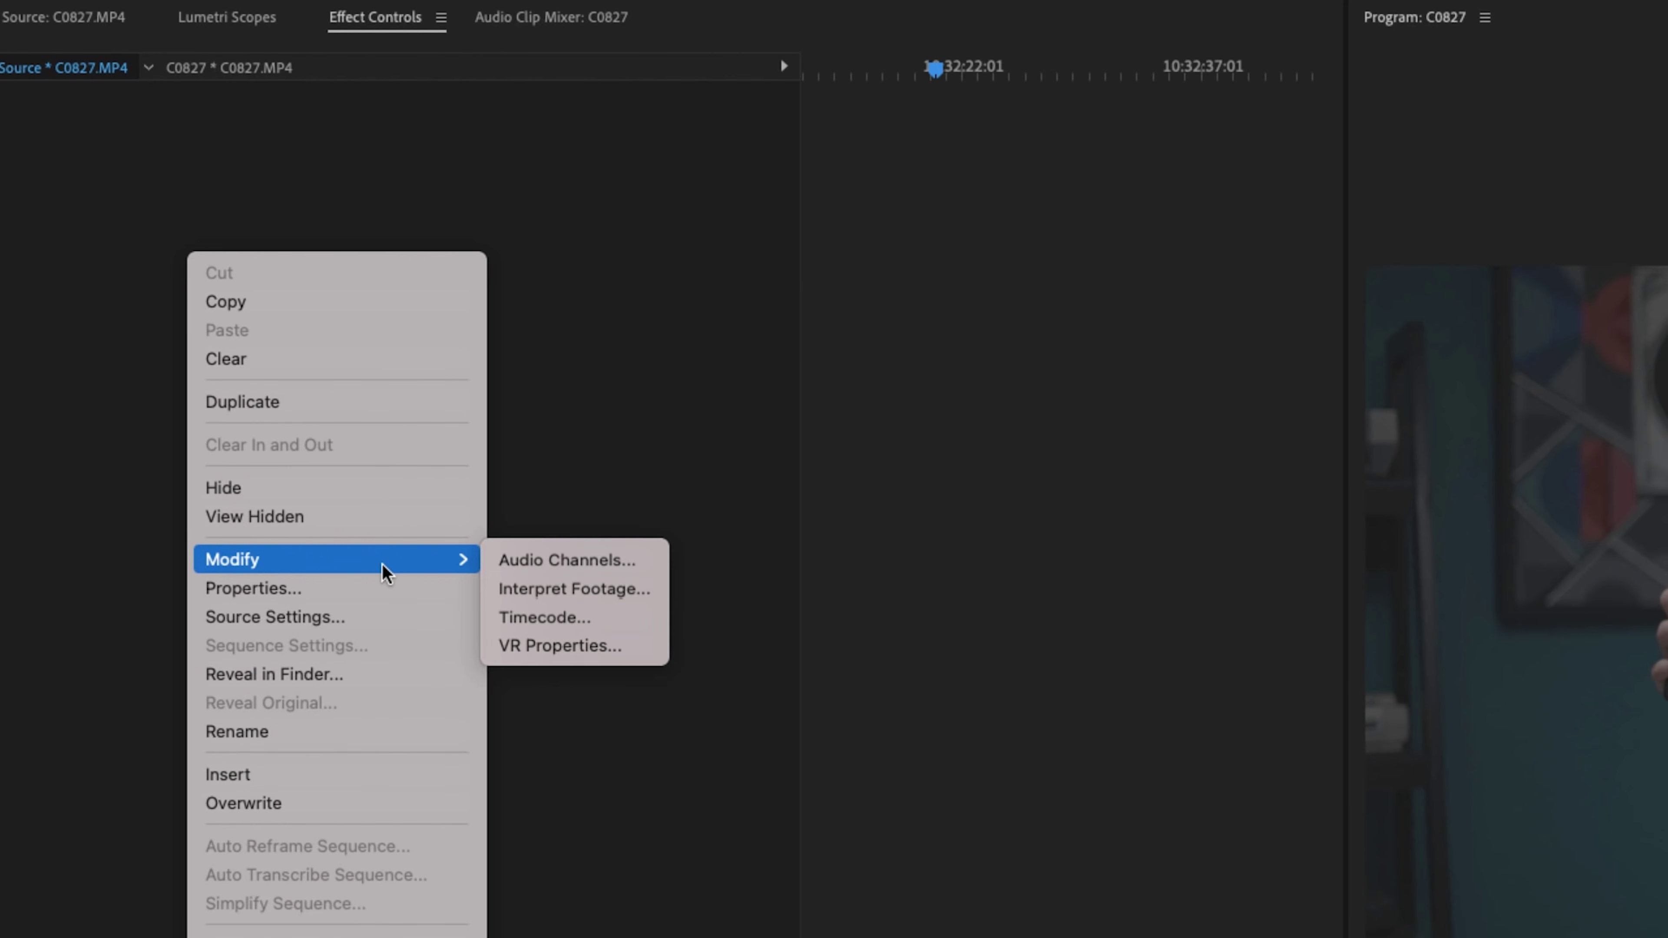
pyautogui.click(504, 597)
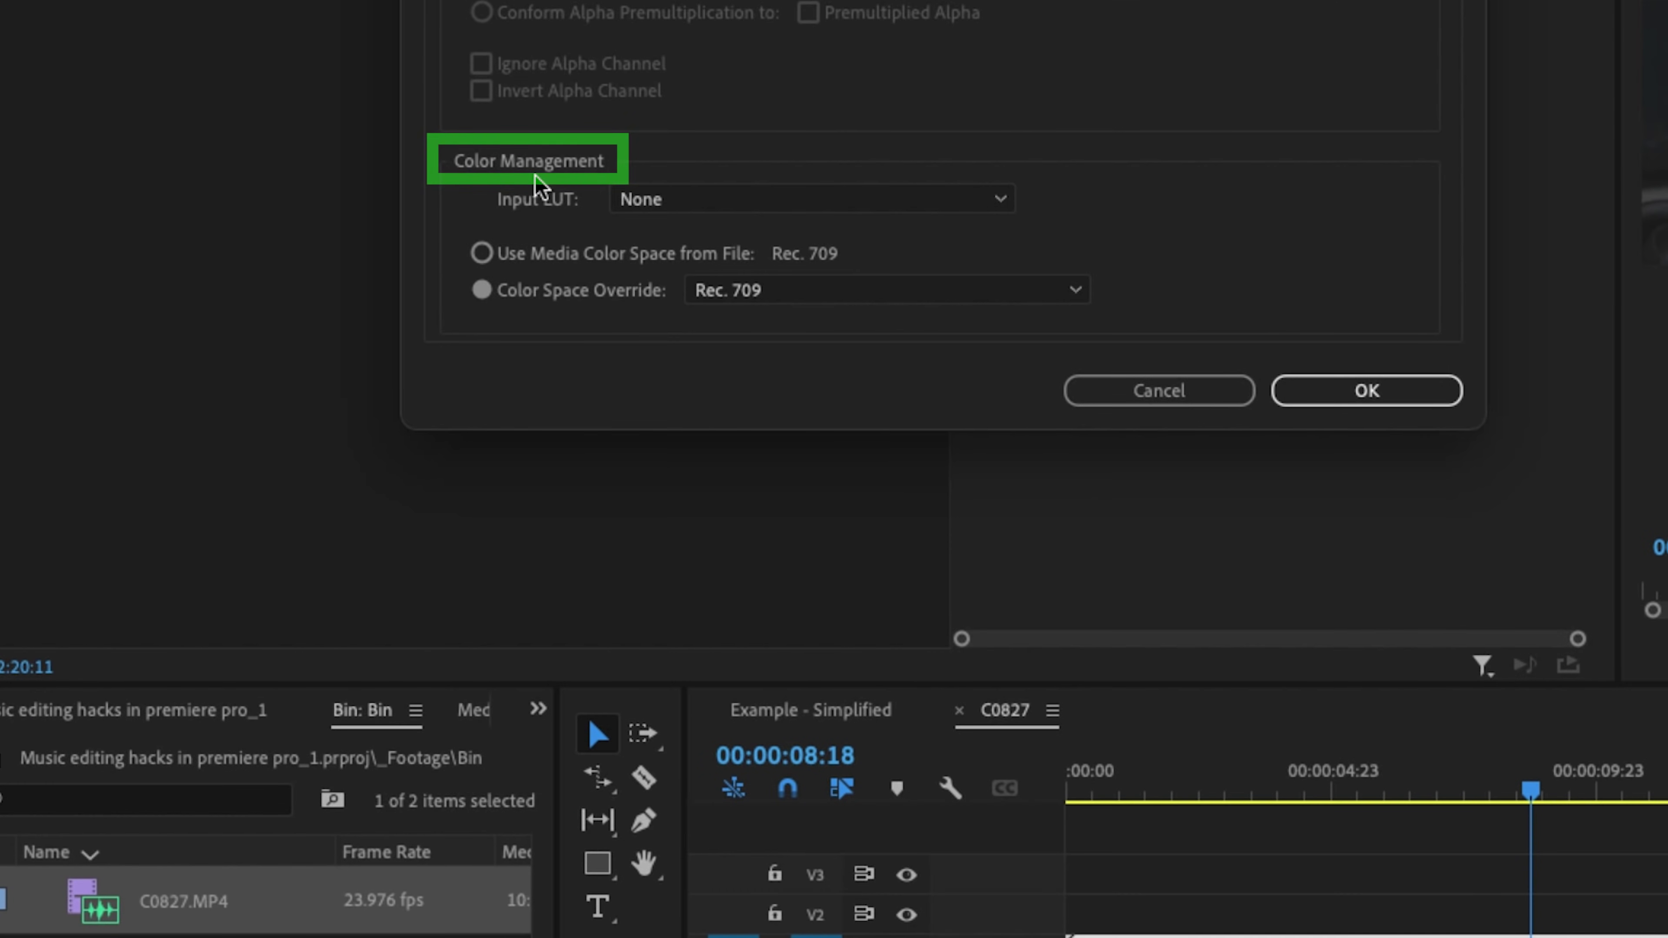
pyautogui.click(661, 204)
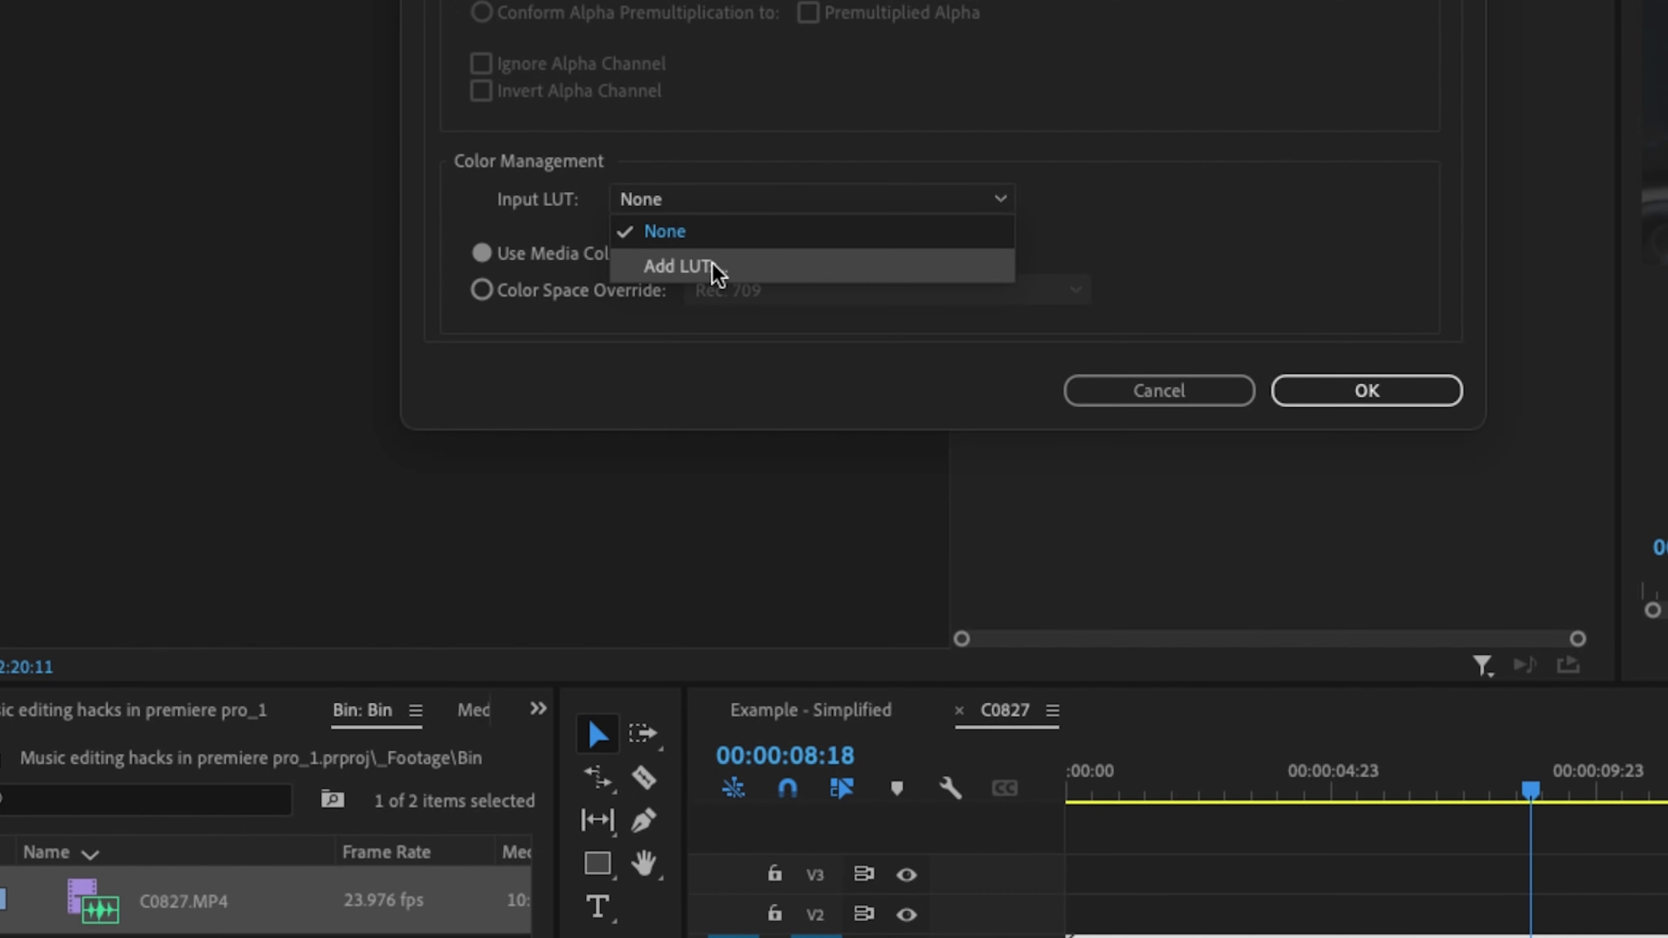
pyautogui.click(696, 265)
pyautogui.click(482, 290)
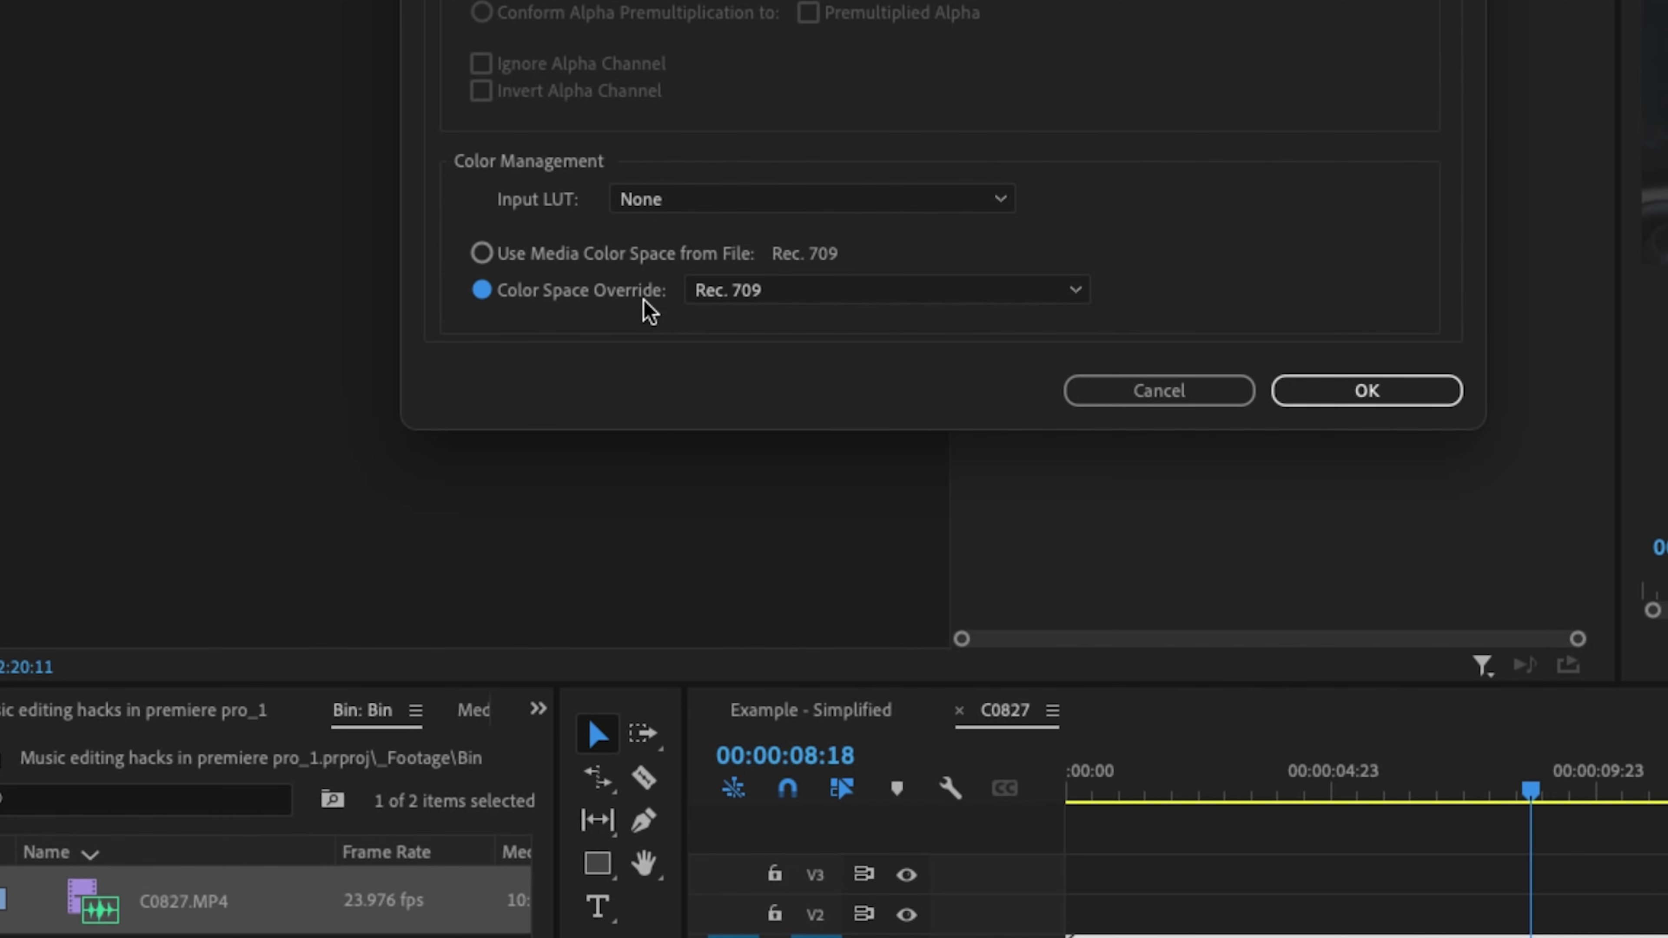
pyautogui.click(847, 297)
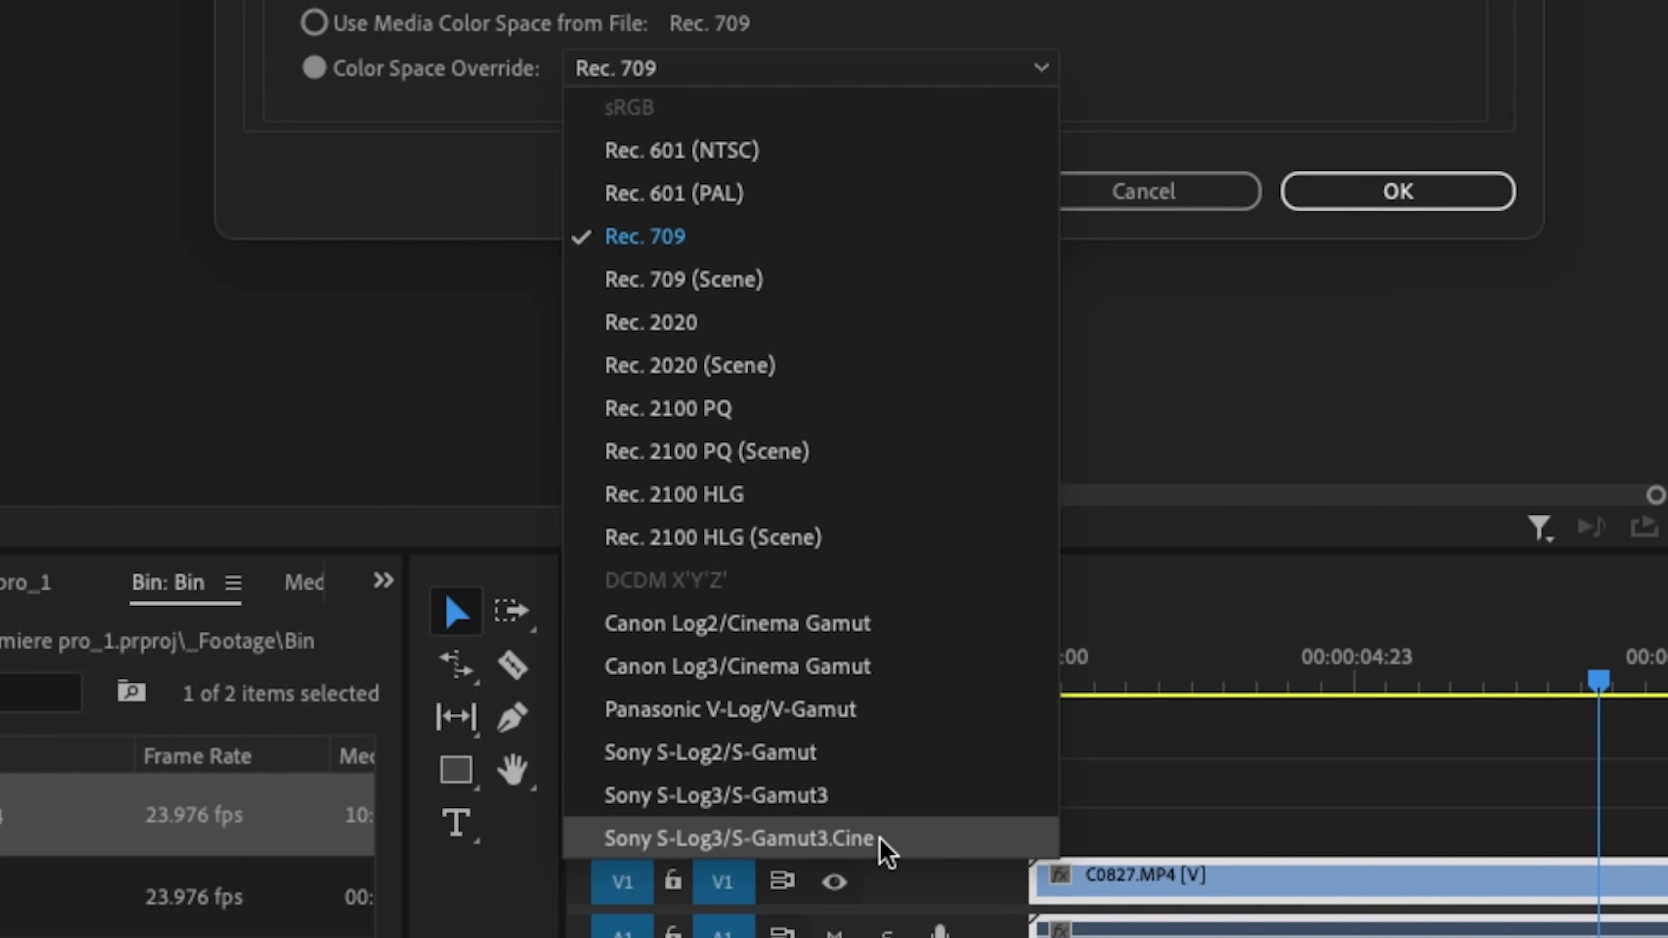
pyautogui.click(888, 840)
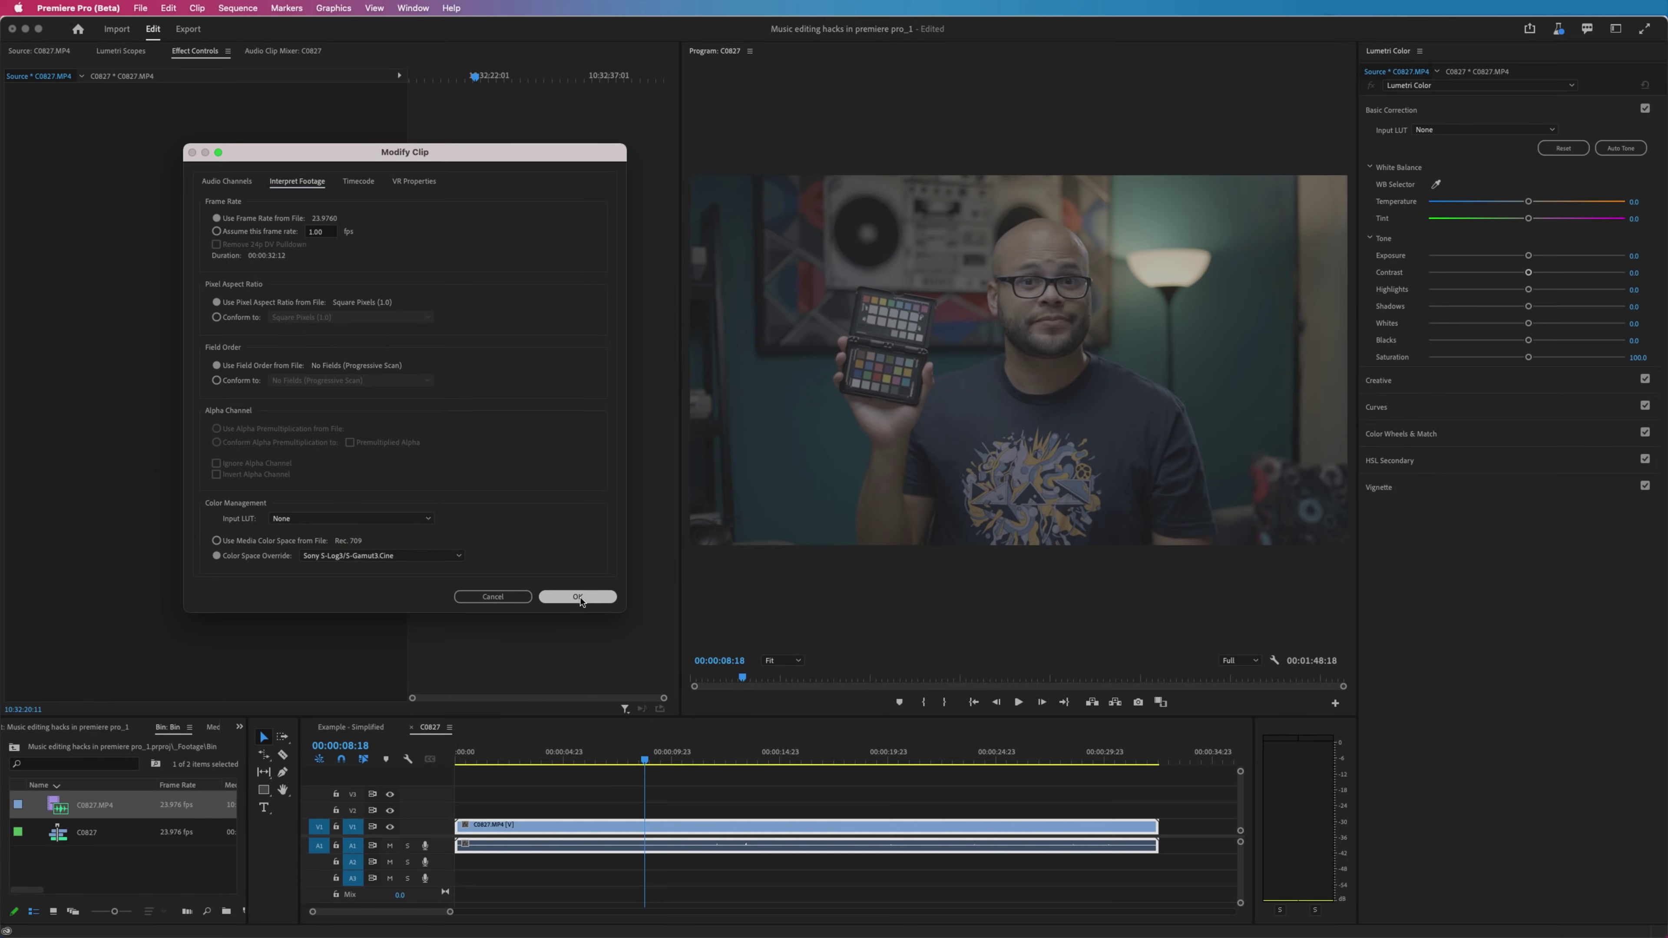
pyautogui.click(1398, 191)
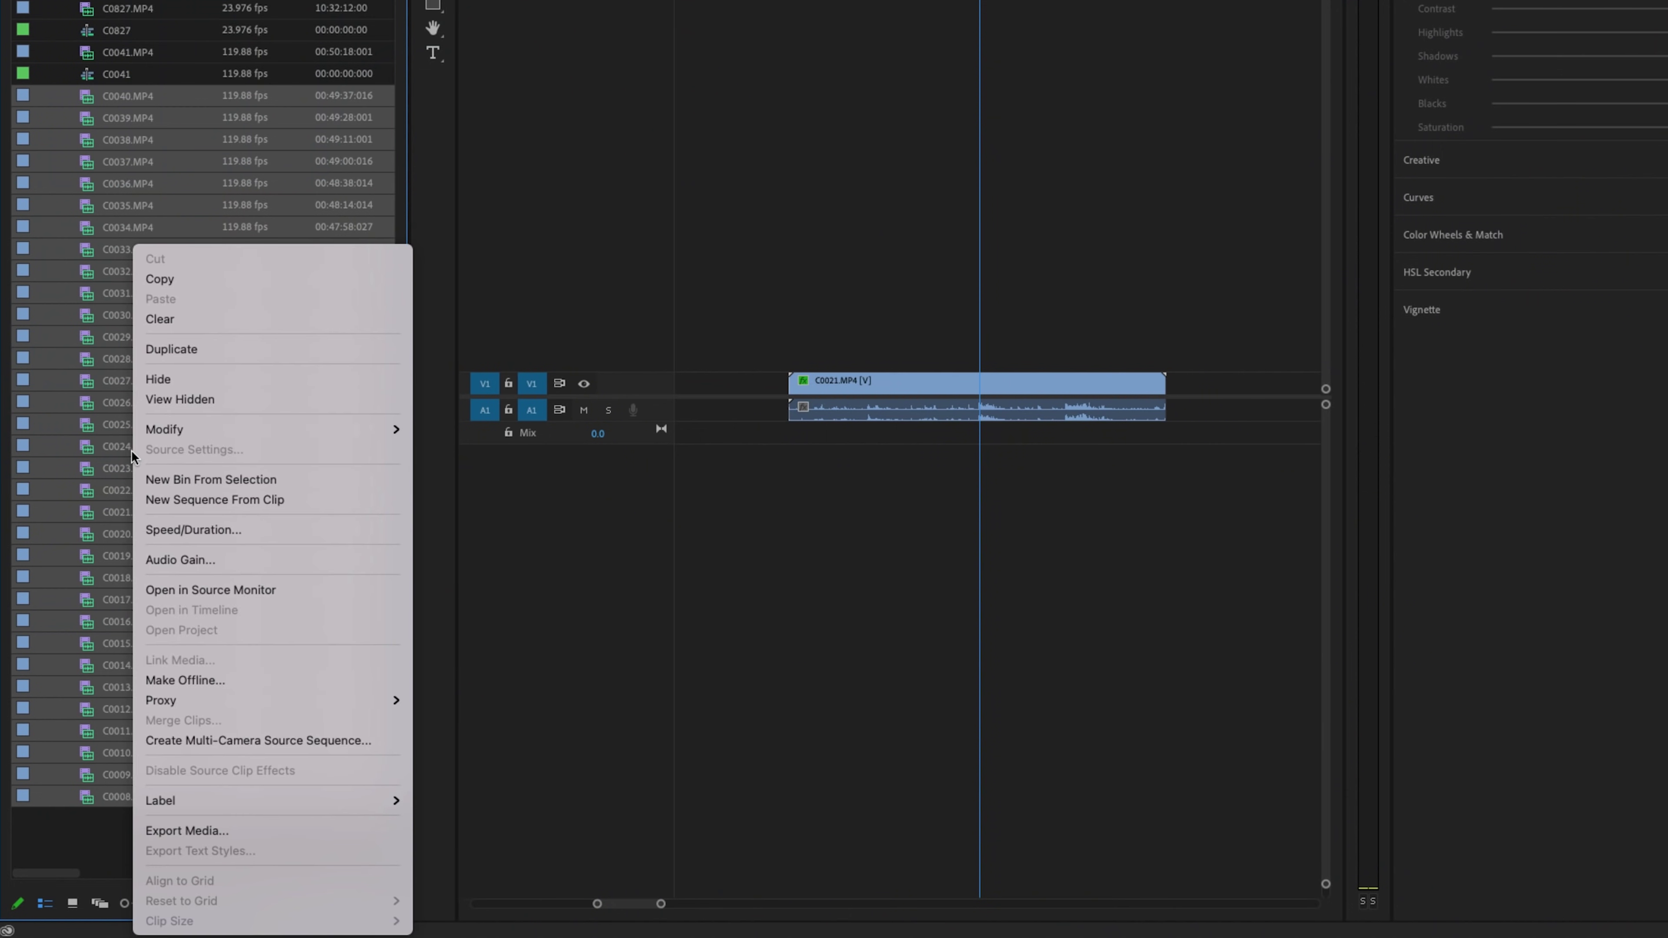
# Step: Override the color space of clips C0008–C0040 to Sony S-Log3/S-Gamut3.Cine via Interpret Footage
pyautogui.moveTo(263, 430)
pyautogui.click(422, 451)
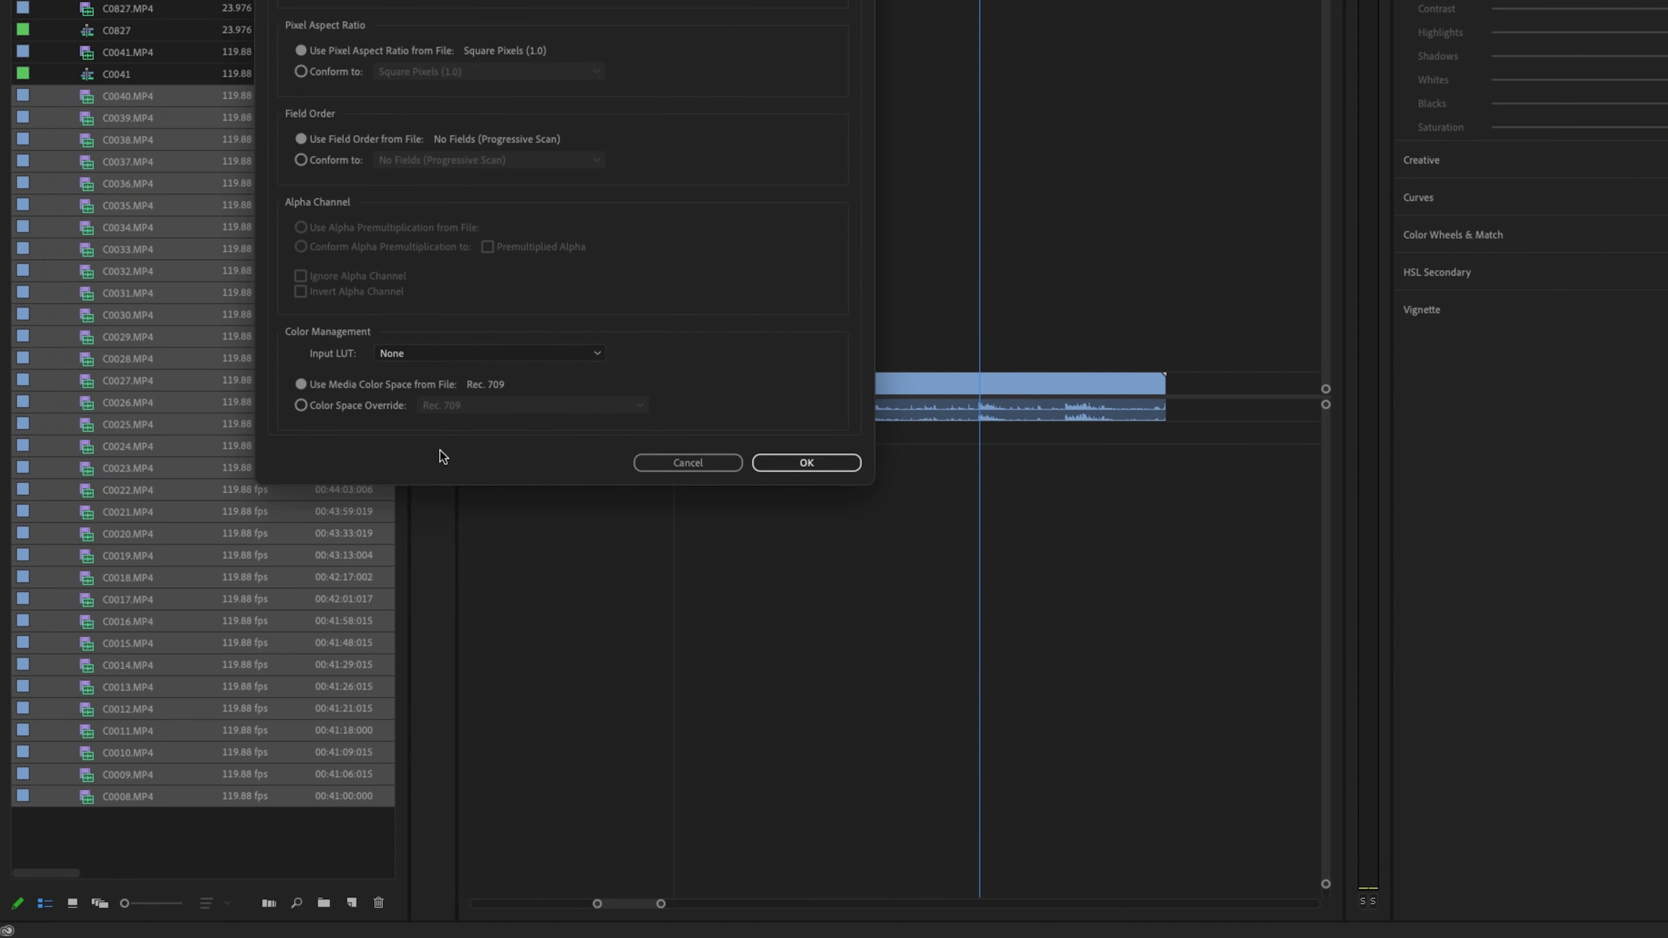
pyautogui.click(426, 407)
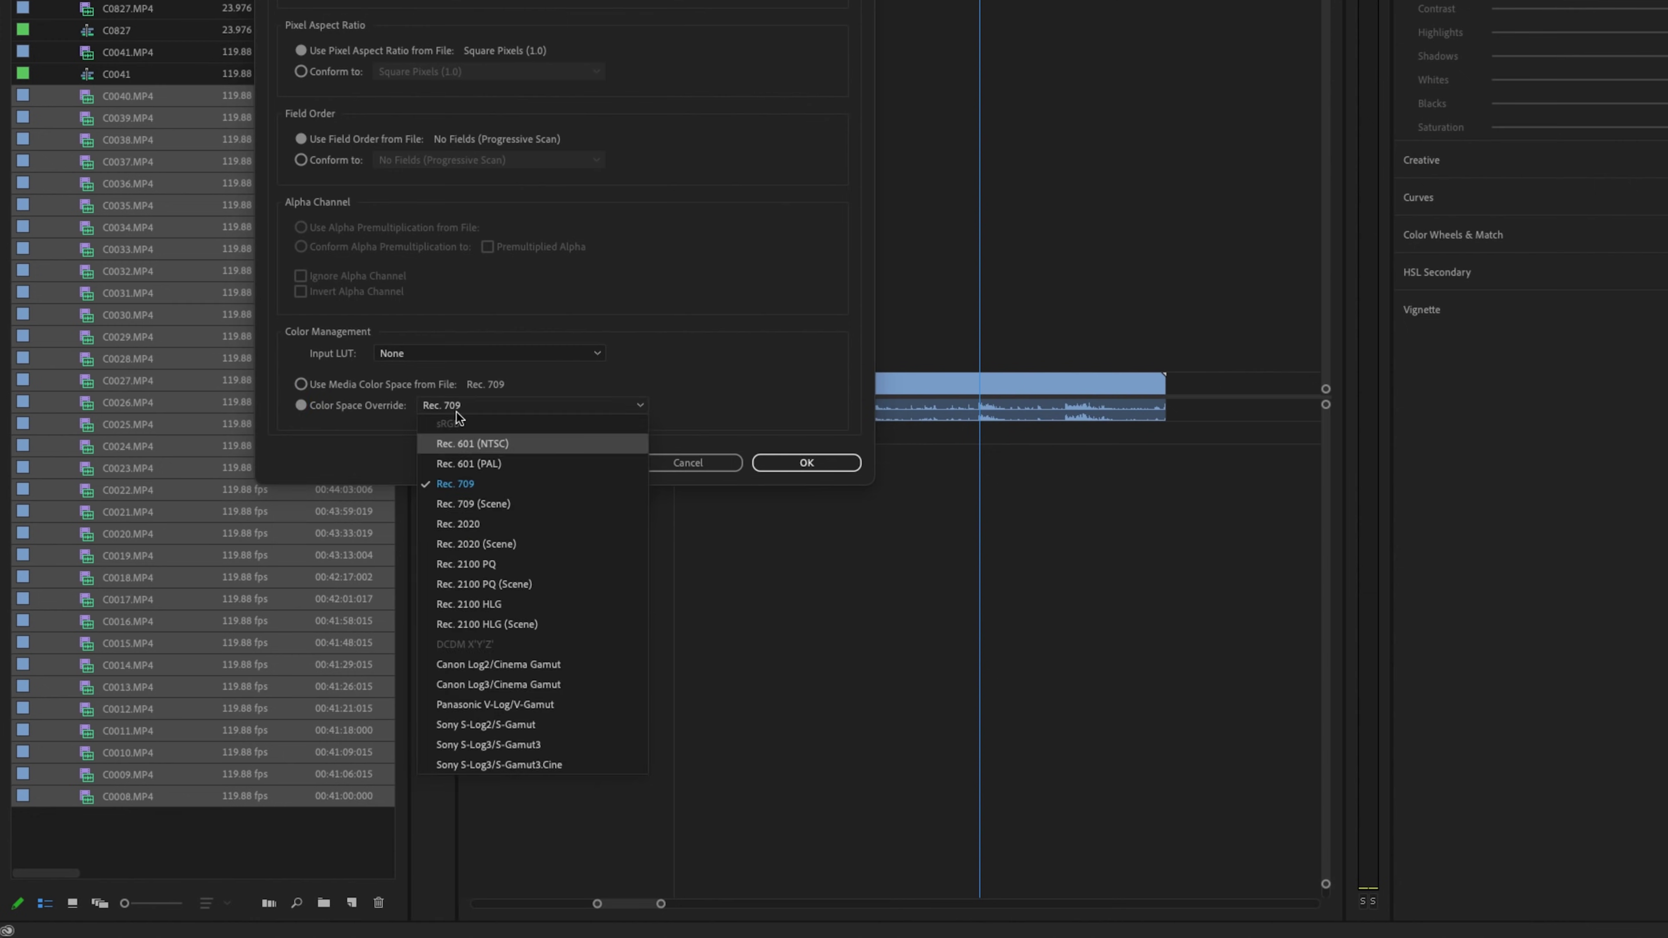
pyautogui.click(549, 766)
pyautogui.click(817, 464)
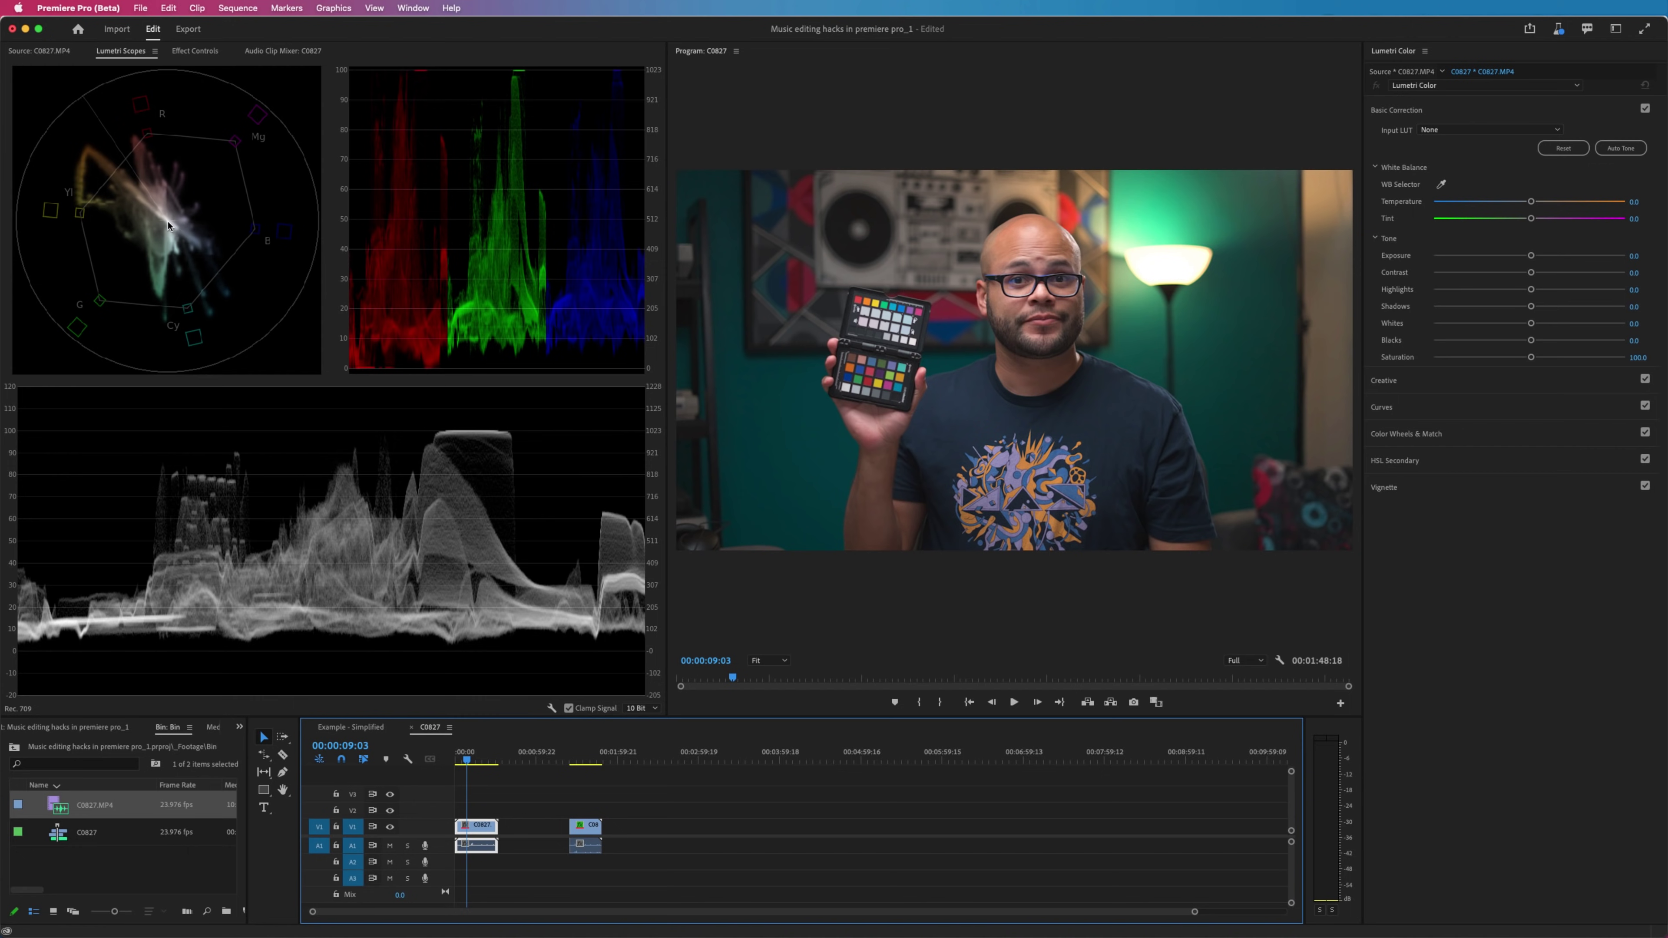
# Step: Zoom the Lumetri Scopes vectorscope to 2x
pyautogui.doubleClick(169, 225)
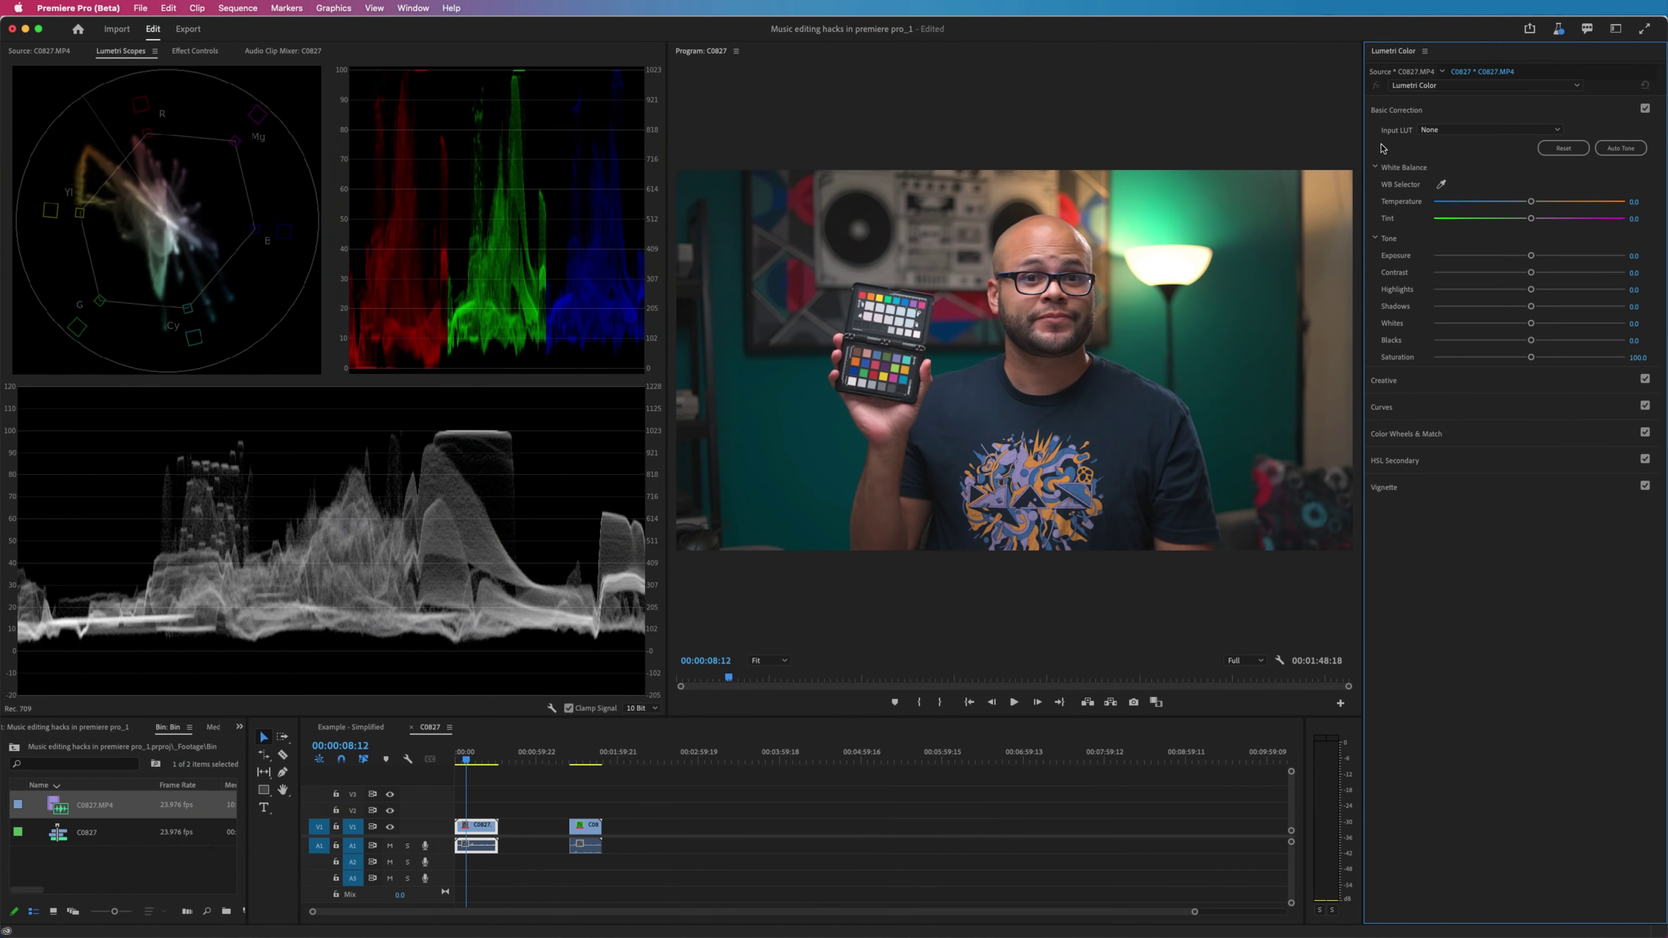
# Step: Expand Lumetri Color's Curves and widen the panel so the RGB and Hue Saturation curves show large
pyautogui.click(1390, 410)
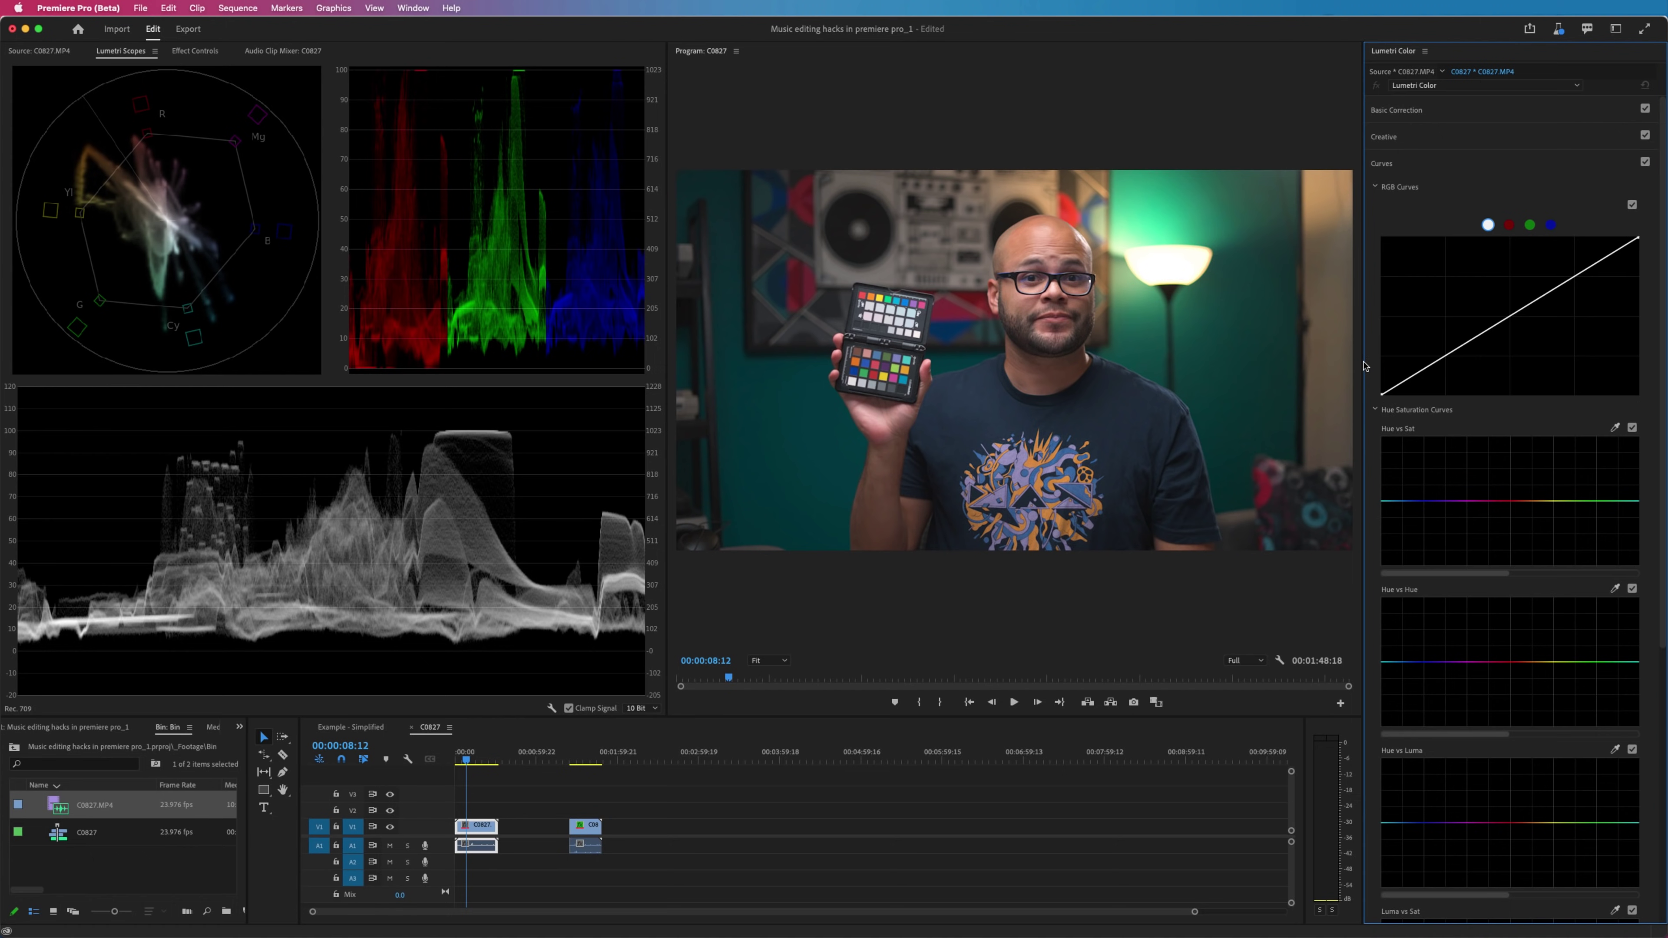
pyautogui.moveTo(1362, 363); pyautogui.dragTo(32, 567)
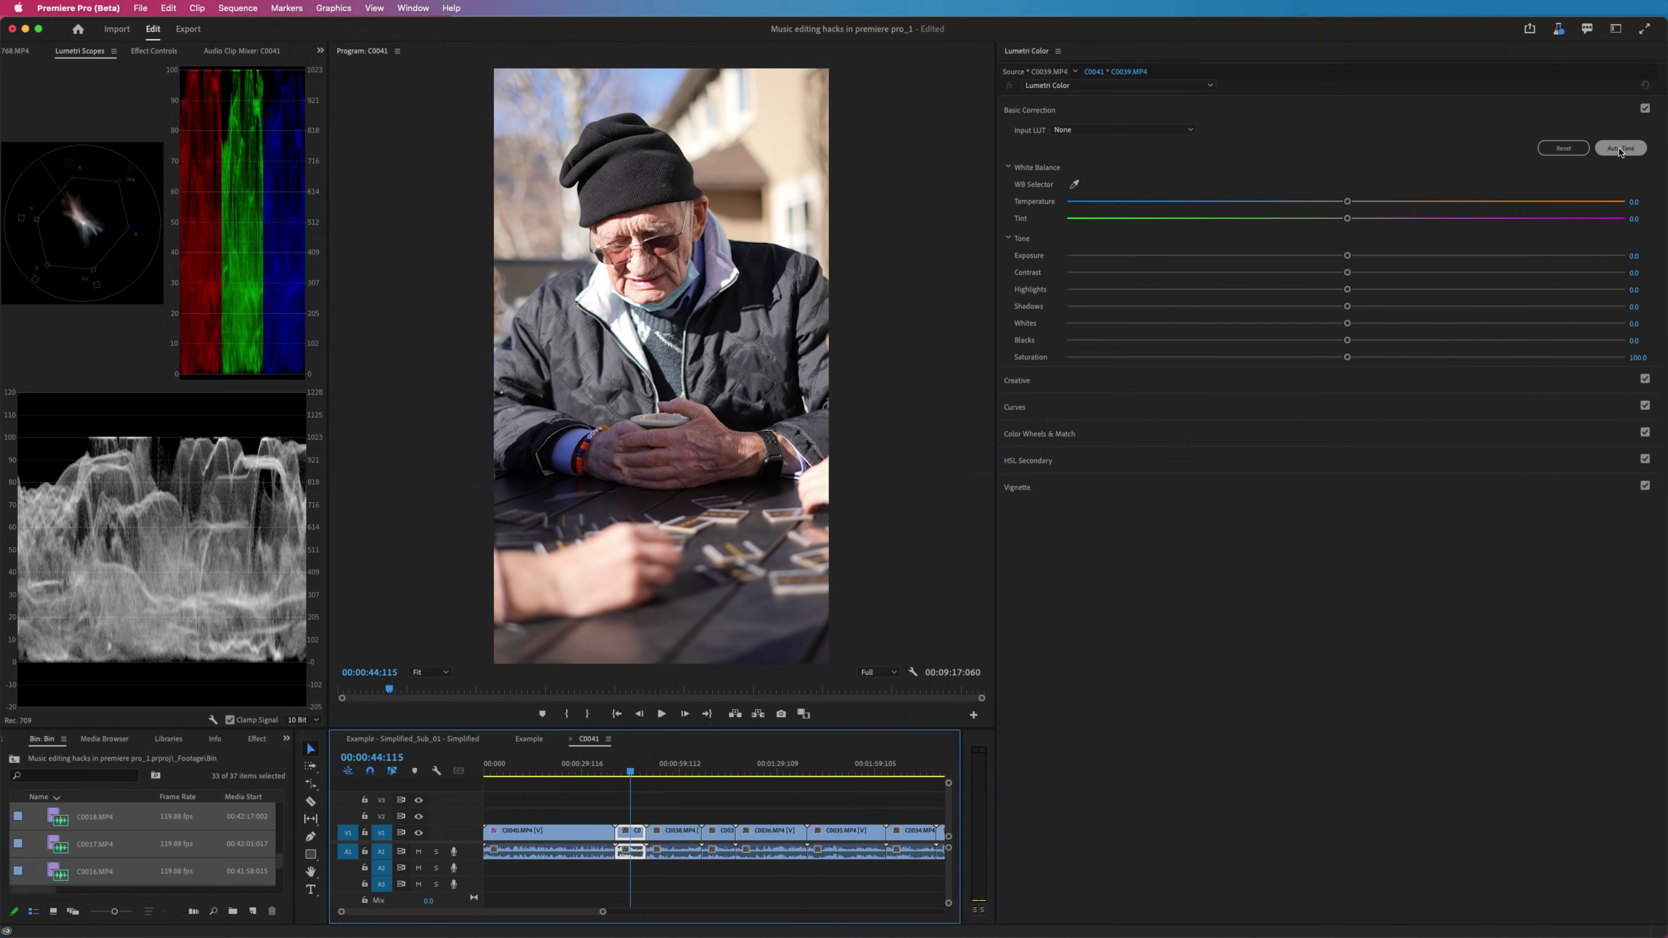
# Step: Apply Basic Correction's Auto Tone to set the bartender clip's white balance and tone automatically
pyautogui.click(1641, 153)
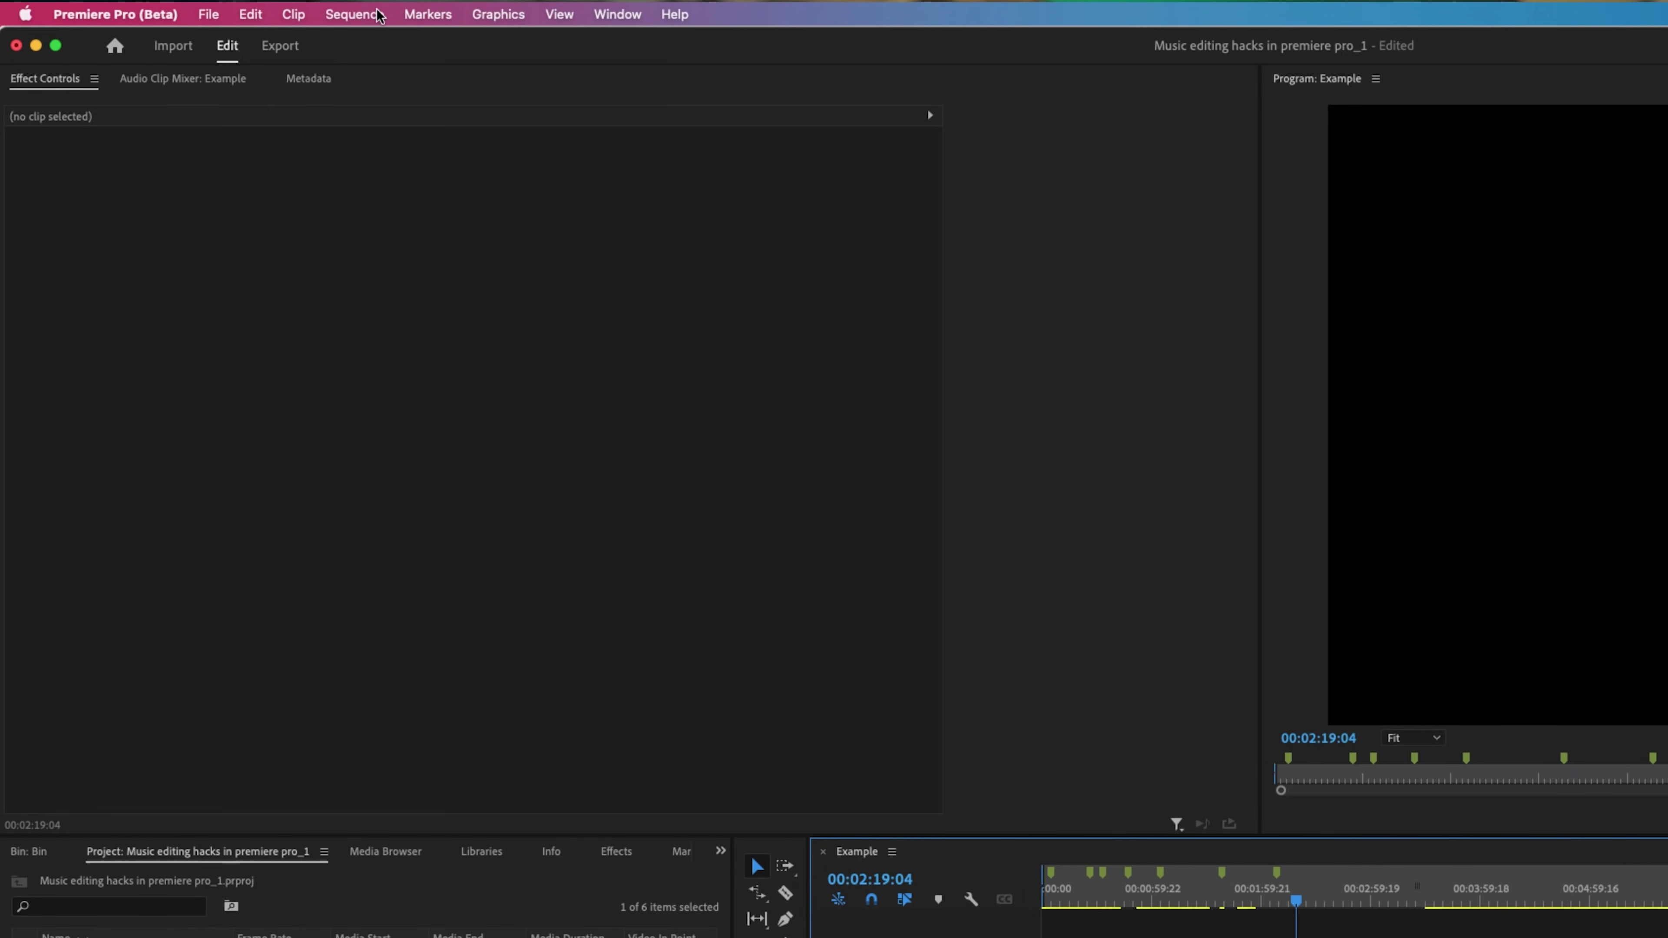
# Step: Bring up Simplify Sequence from the Sequence menu for the Example sequence
pyautogui.click(354, 13)
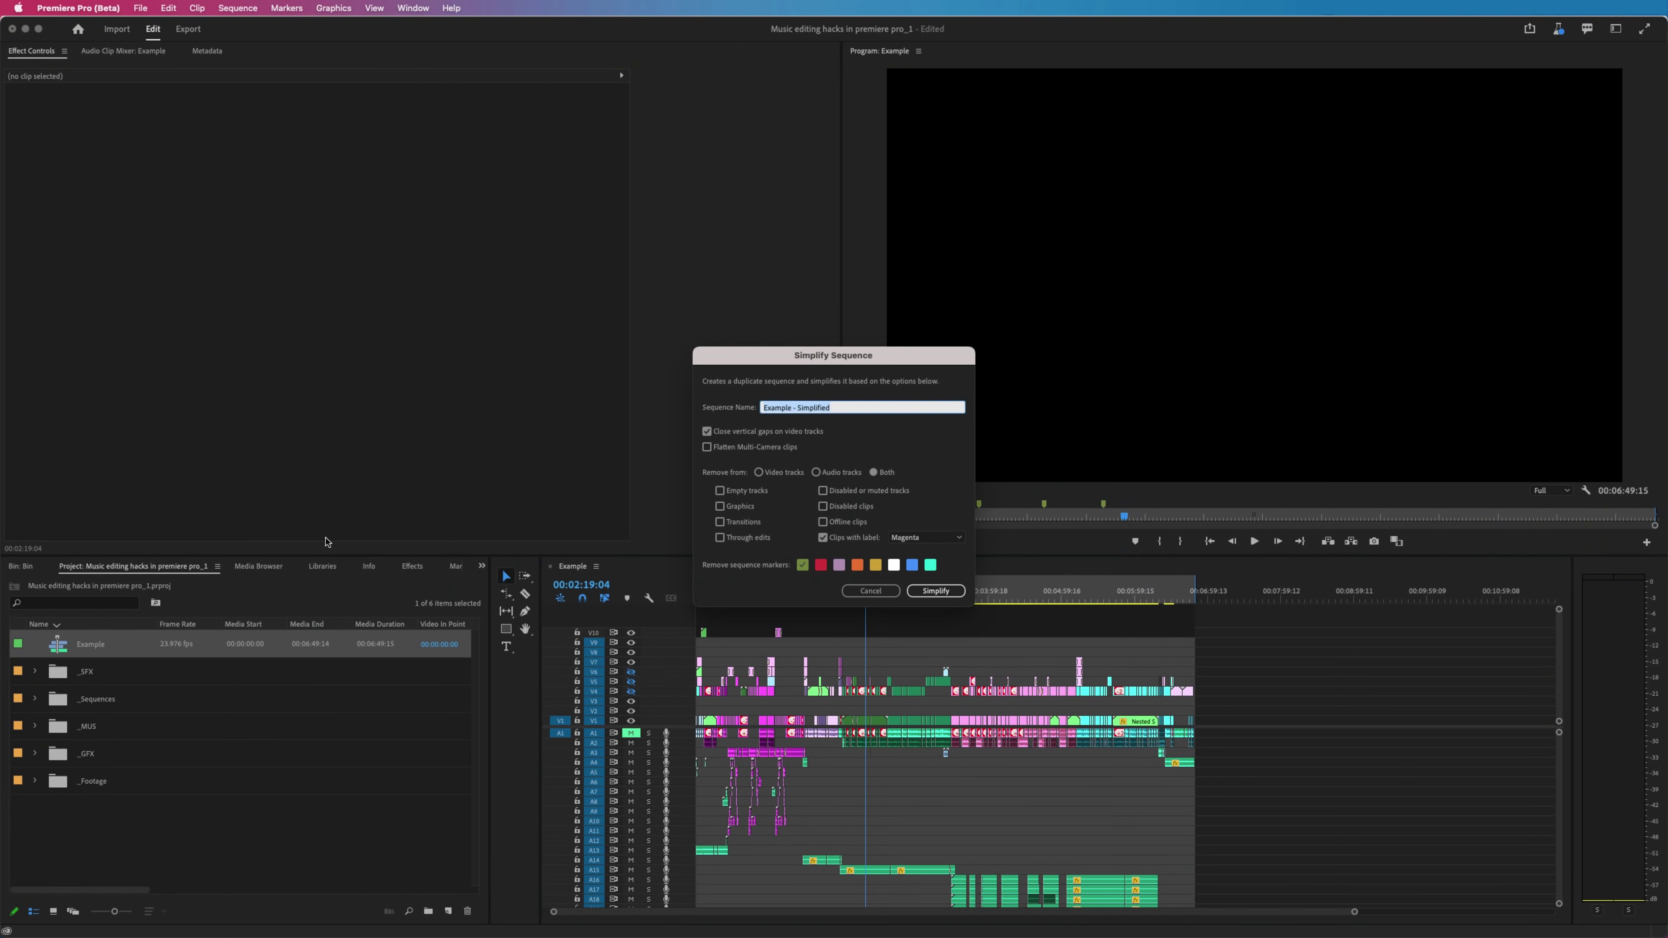
# Step: Simplify the Example sequence into a new duplicate named 'Example - Simplified'
pyautogui.moveTo(783, 361); pyautogui.dragTo(457, 251)
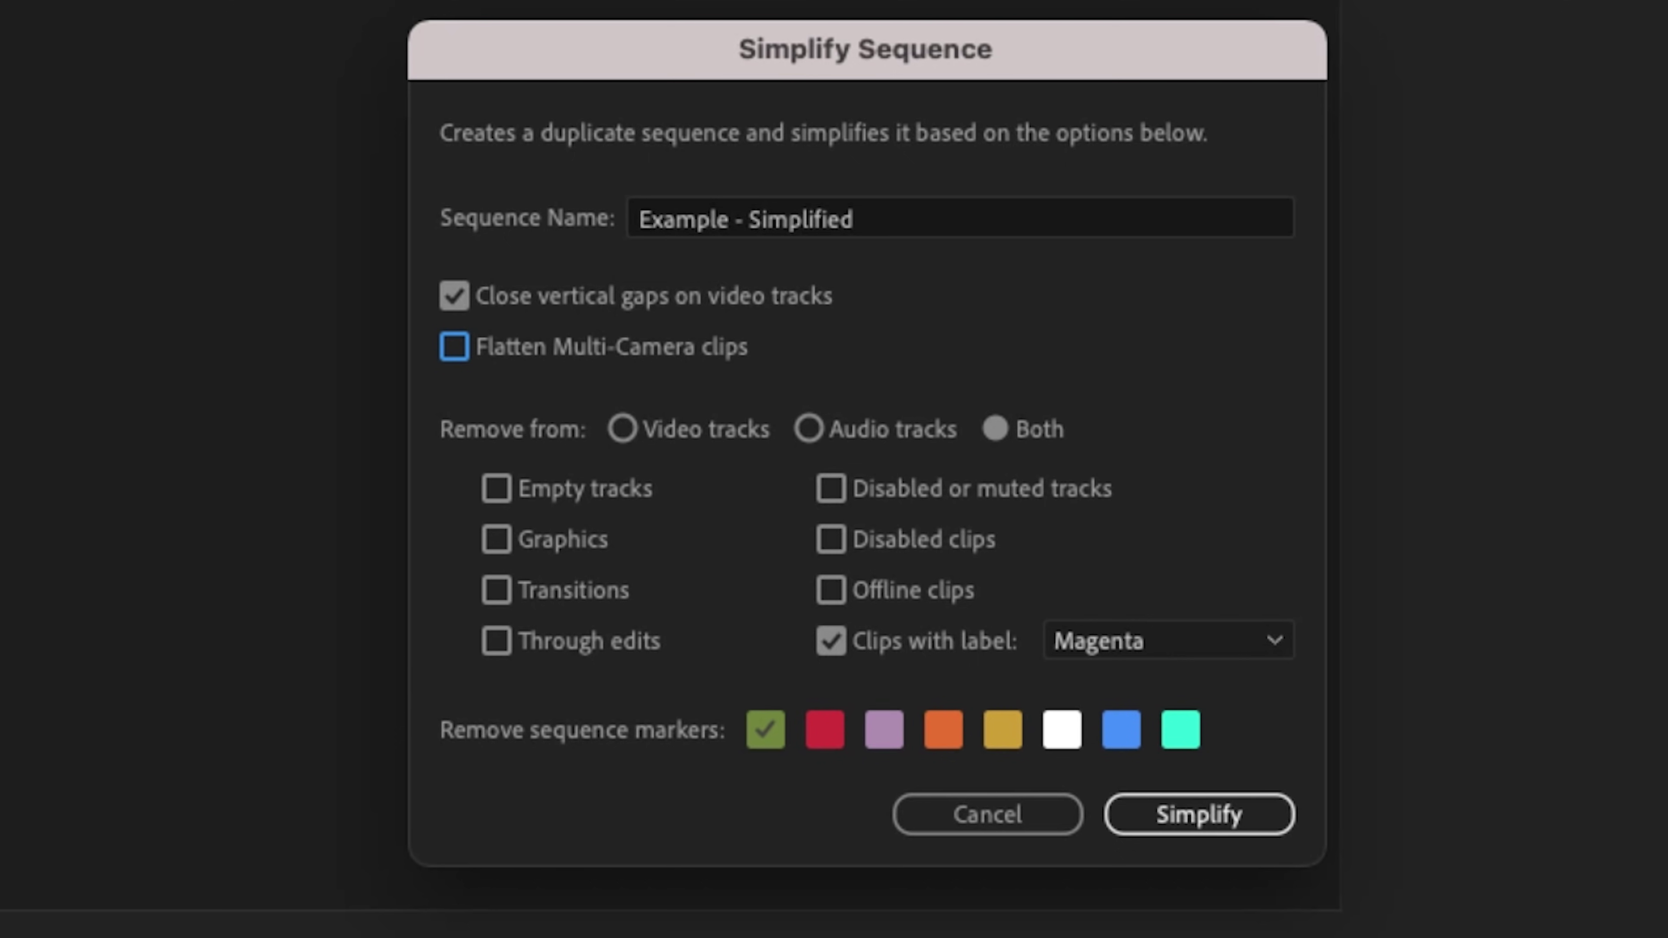
pyautogui.moveTo(855, 220); pyautogui.dragTo(713, 223)
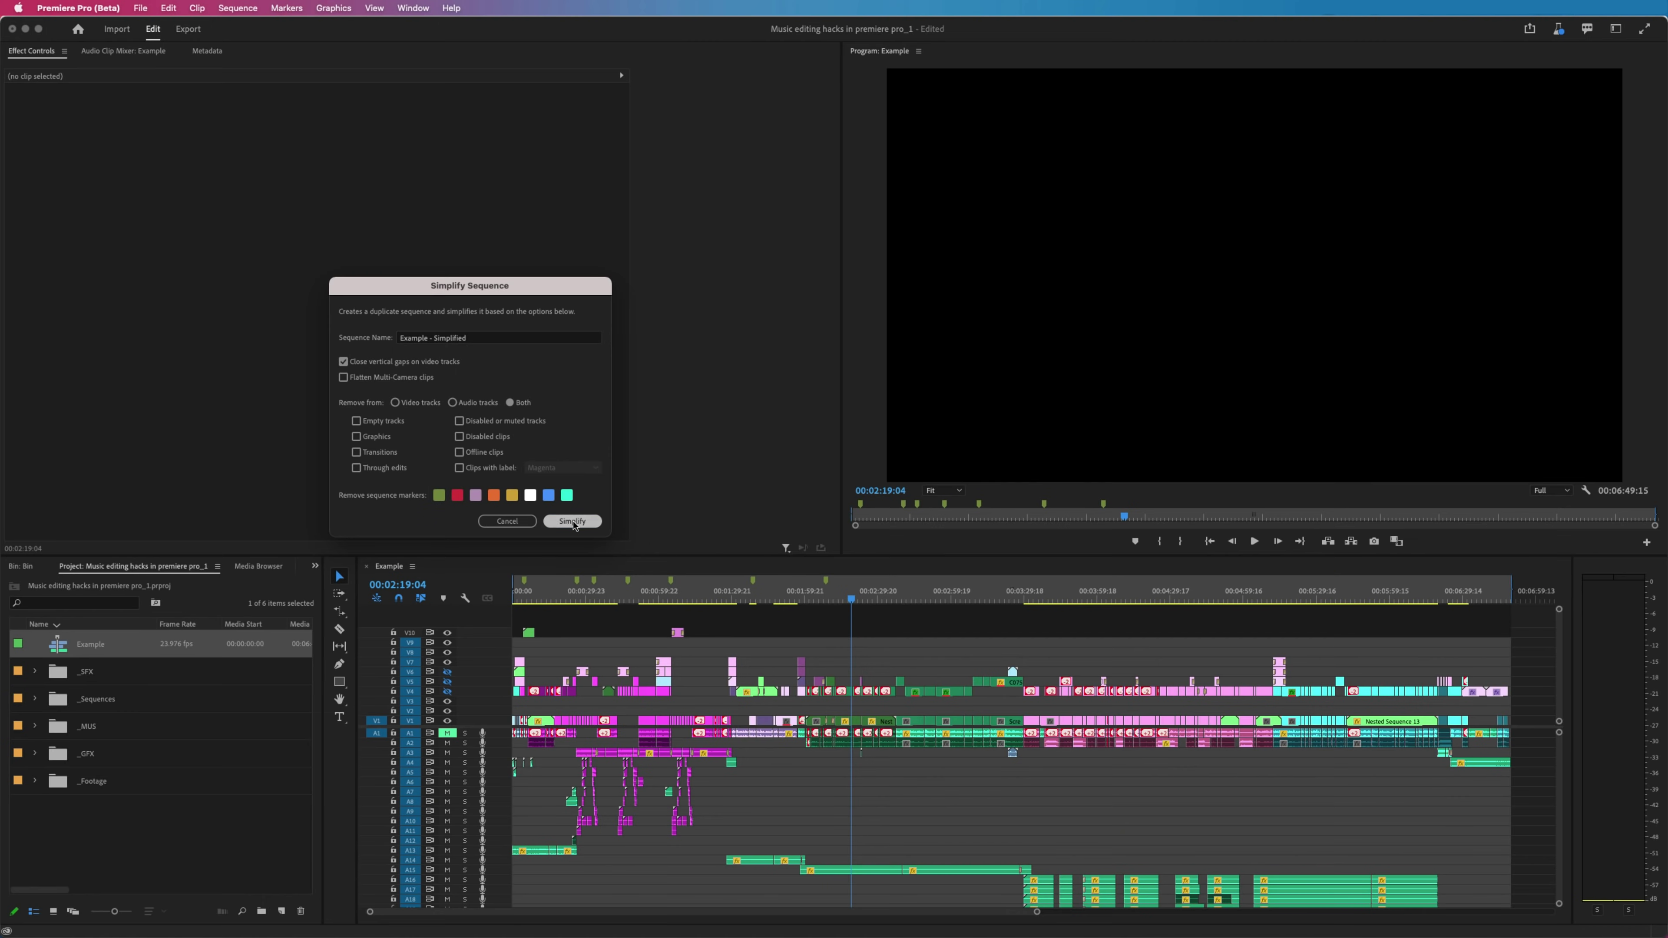
pyautogui.click(1043, 795)
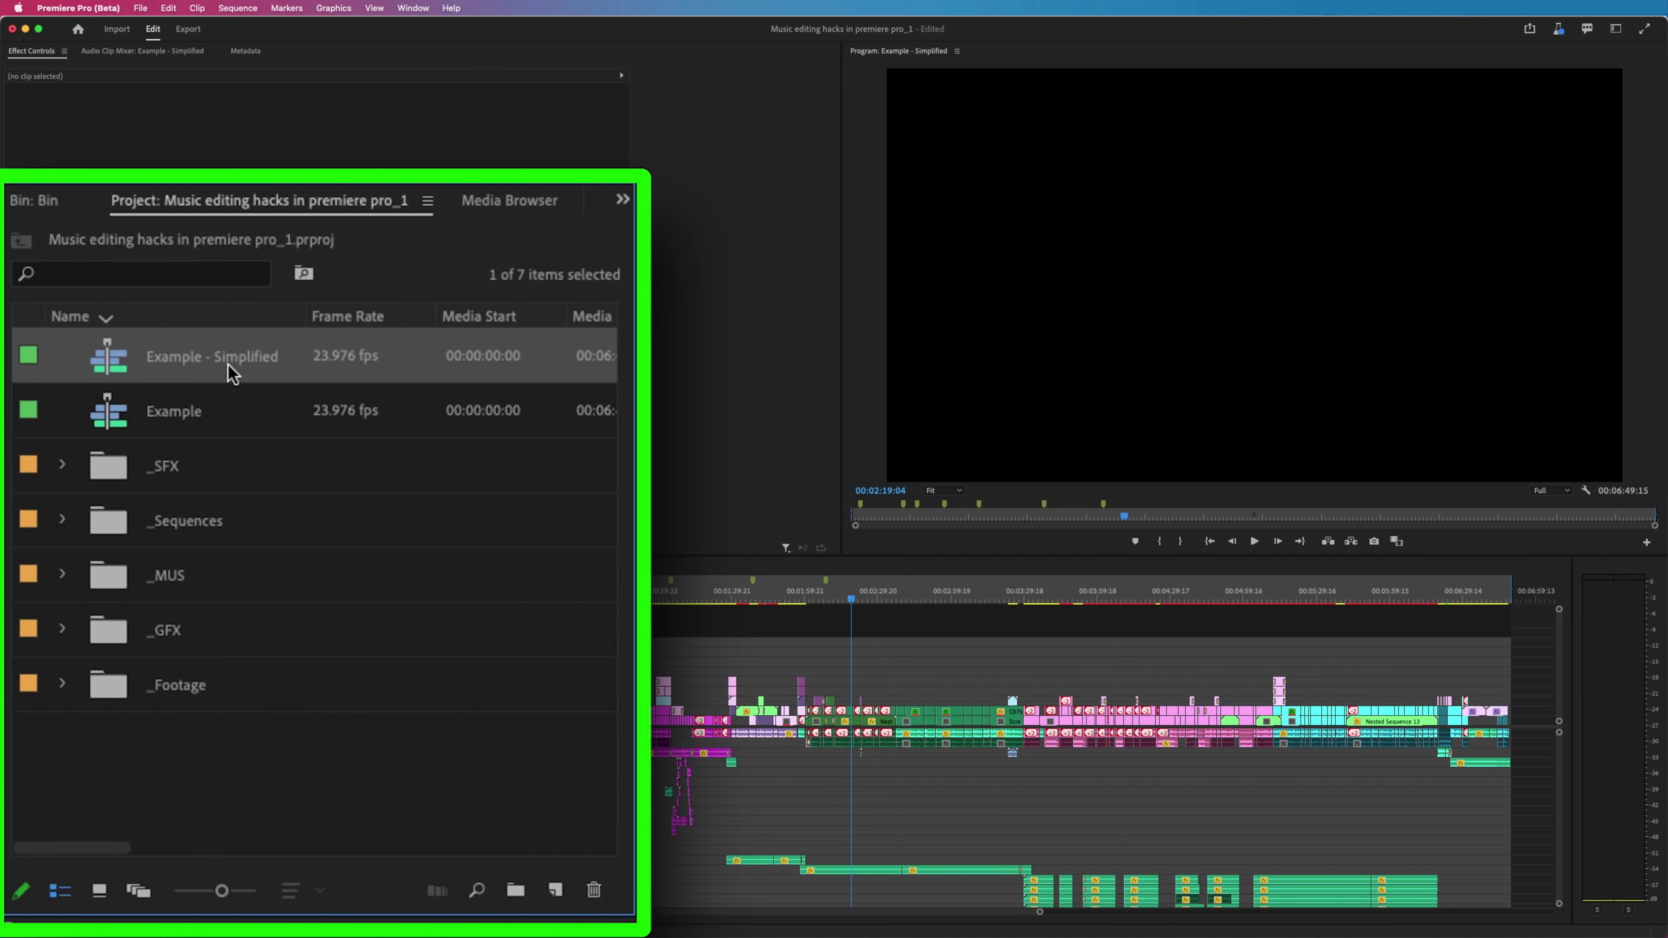
# Step: Open the Example sequence and simplify a copy with the Empty tracks option checked
pyautogui.doubleClick(123, 418)
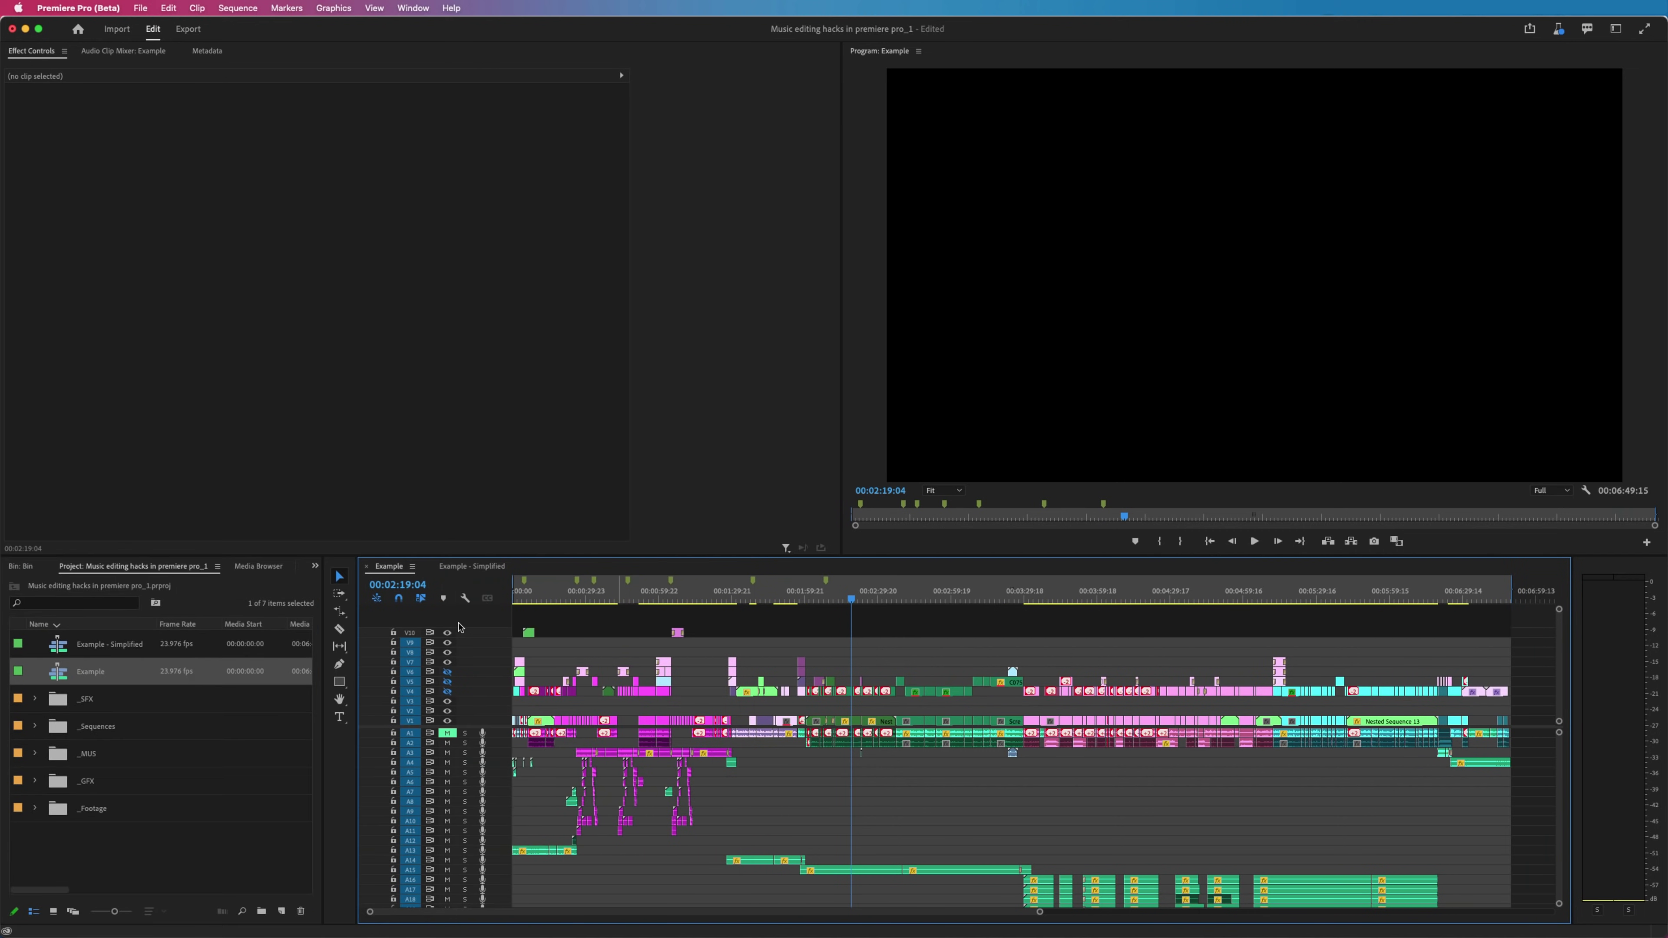
pyautogui.moveTo(828, 366); pyautogui.dragTo(429, 179)
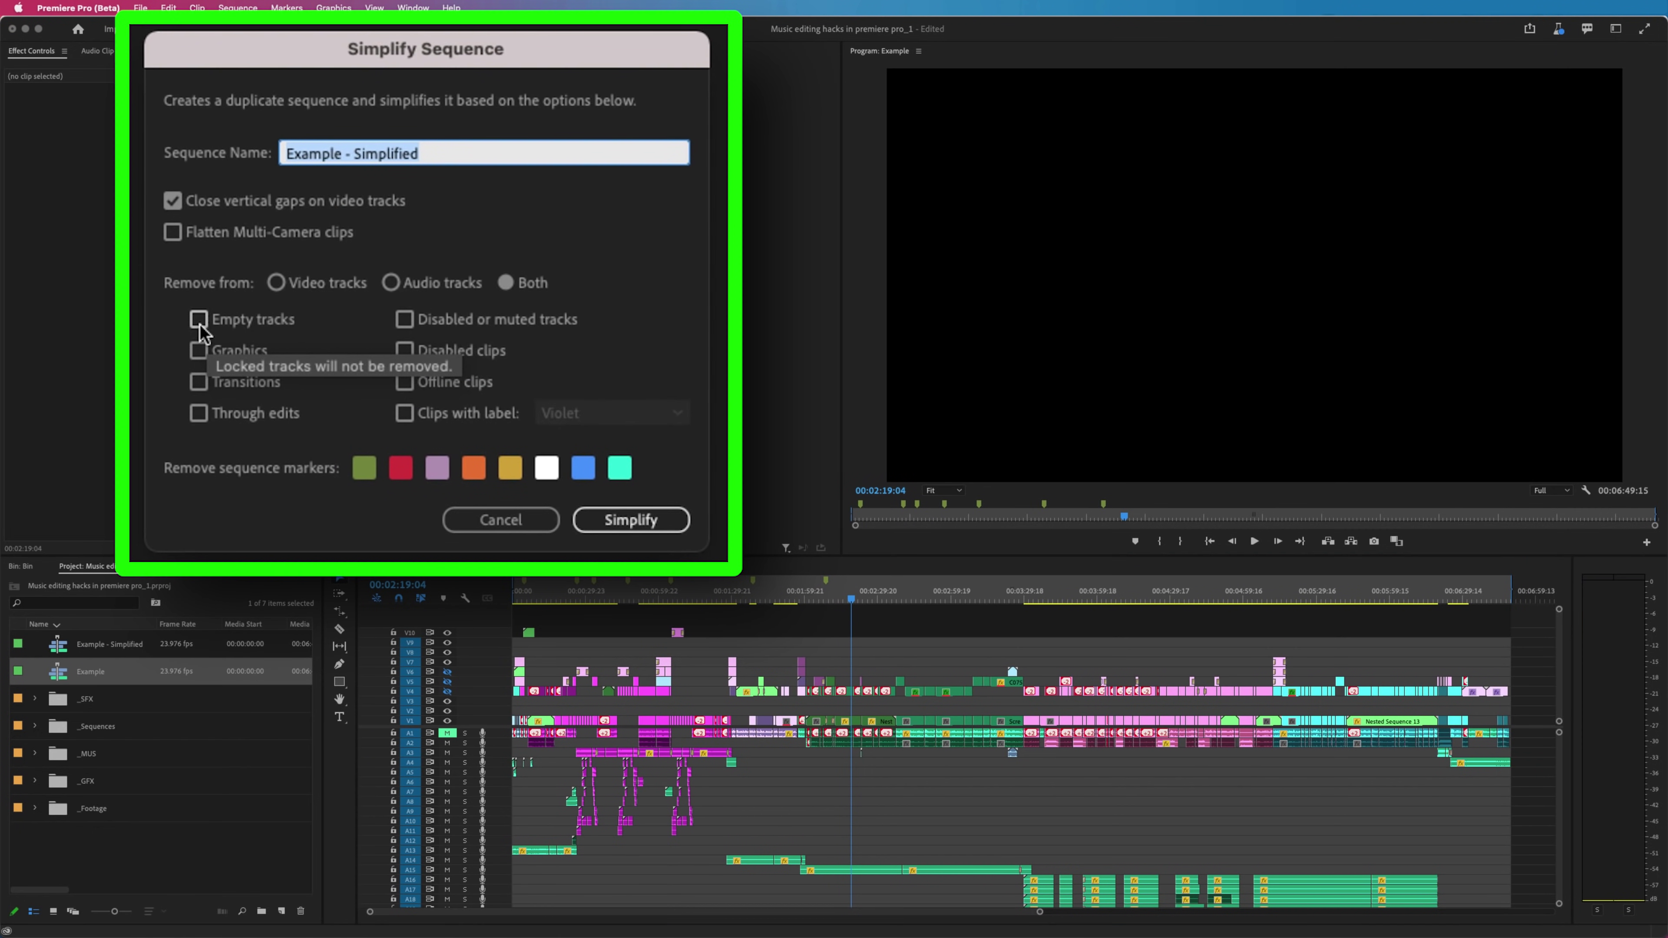
pyautogui.click(200, 325)
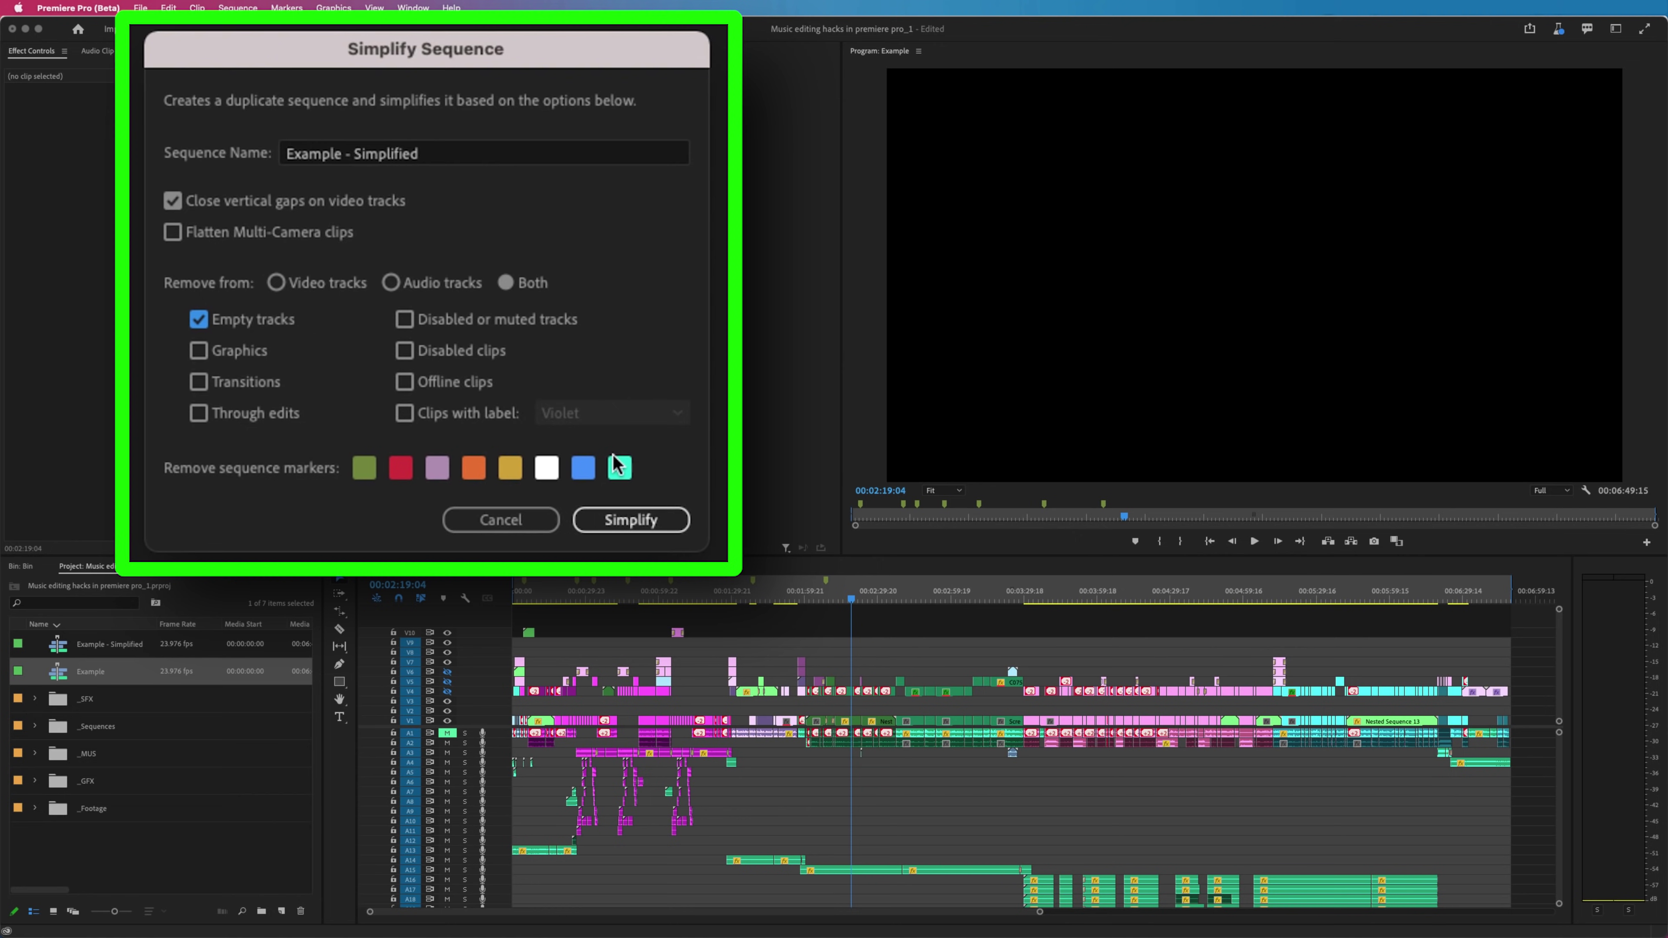
pyautogui.click(532, 403)
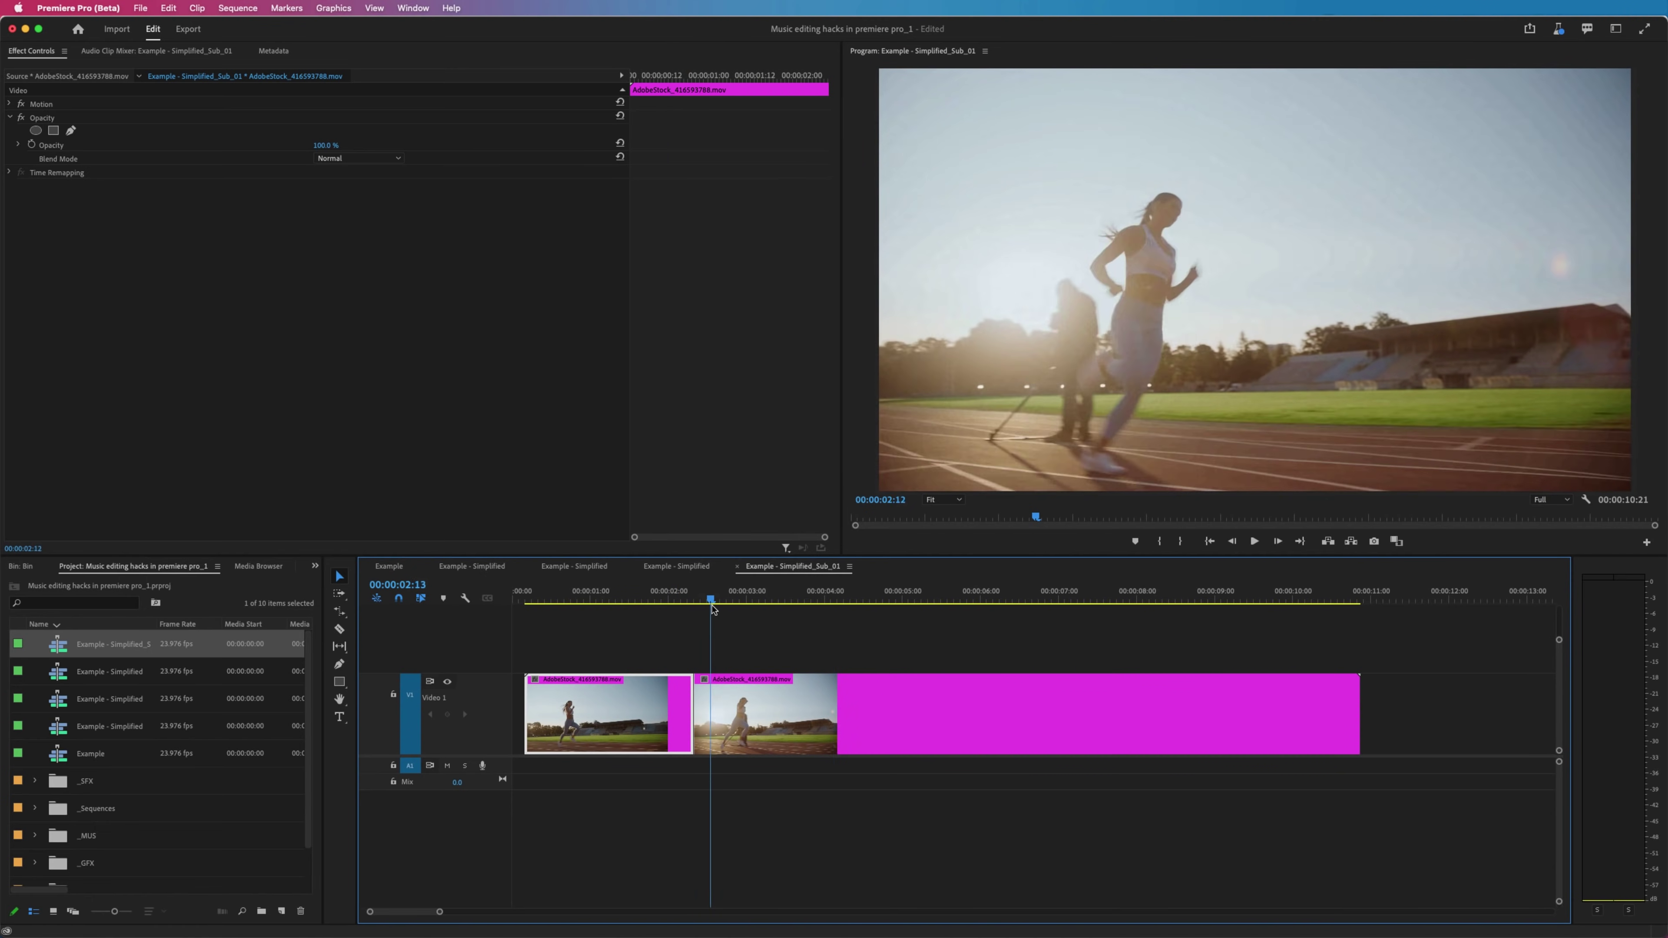
# Step: Move the cut earlier to shorten the first runner clip, and make the second clip black and white
pyautogui.moveTo(711, 599); pyautogui.dragTo(1233, 601)
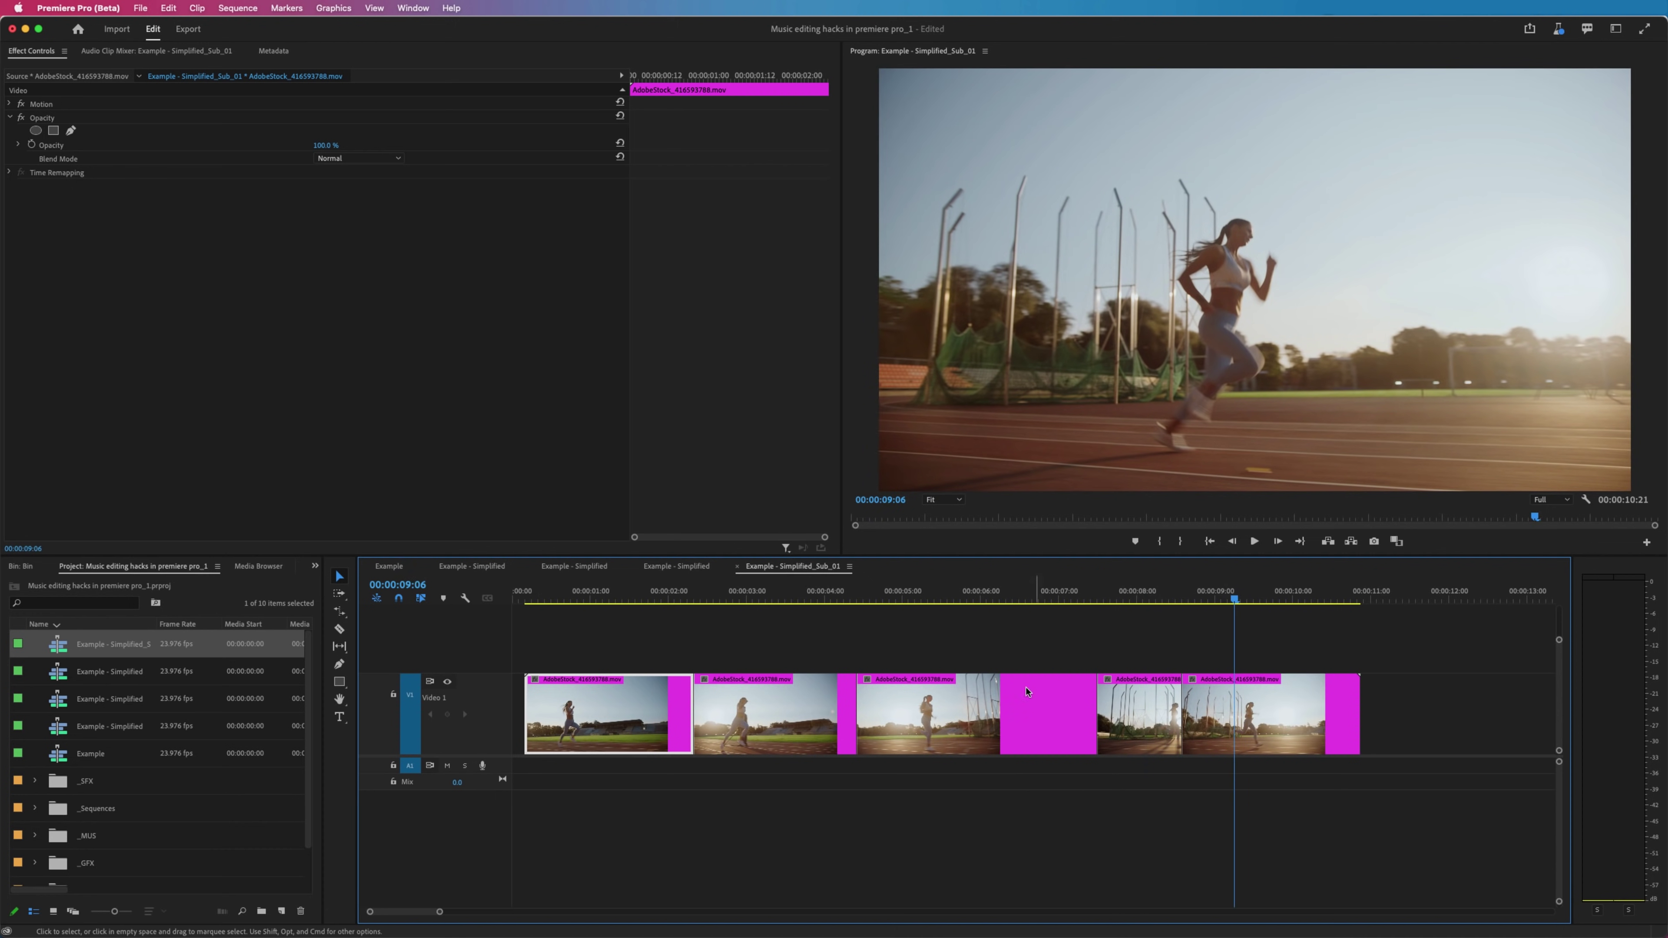
pyautogui.moveTo(693, 711)
pyautogui.mouseDown()
pyautogui.moveTo(644, 712)
pyautogui.moveTo(782, 713)
pyautogui.moveTo(701, 713)
pyautogui.mouseUp()
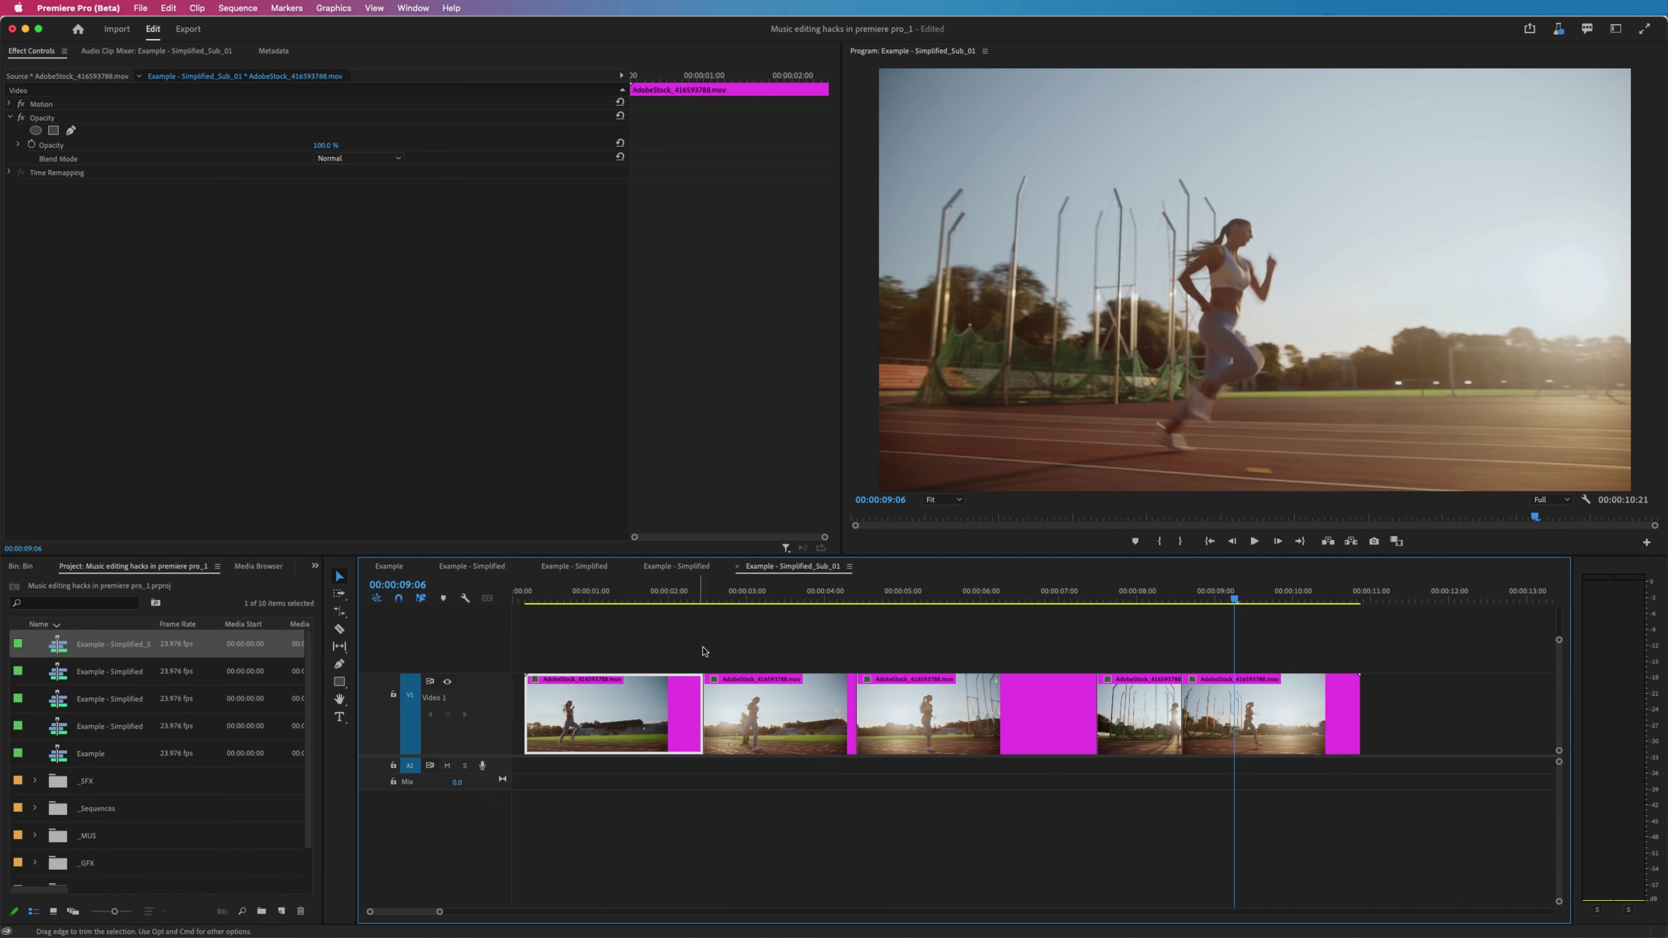
pyautogui.click(723, 696)
pyautogui.click(686, 708)
pyautogui.click(697, 709)
pyautogui.click(711, 711)
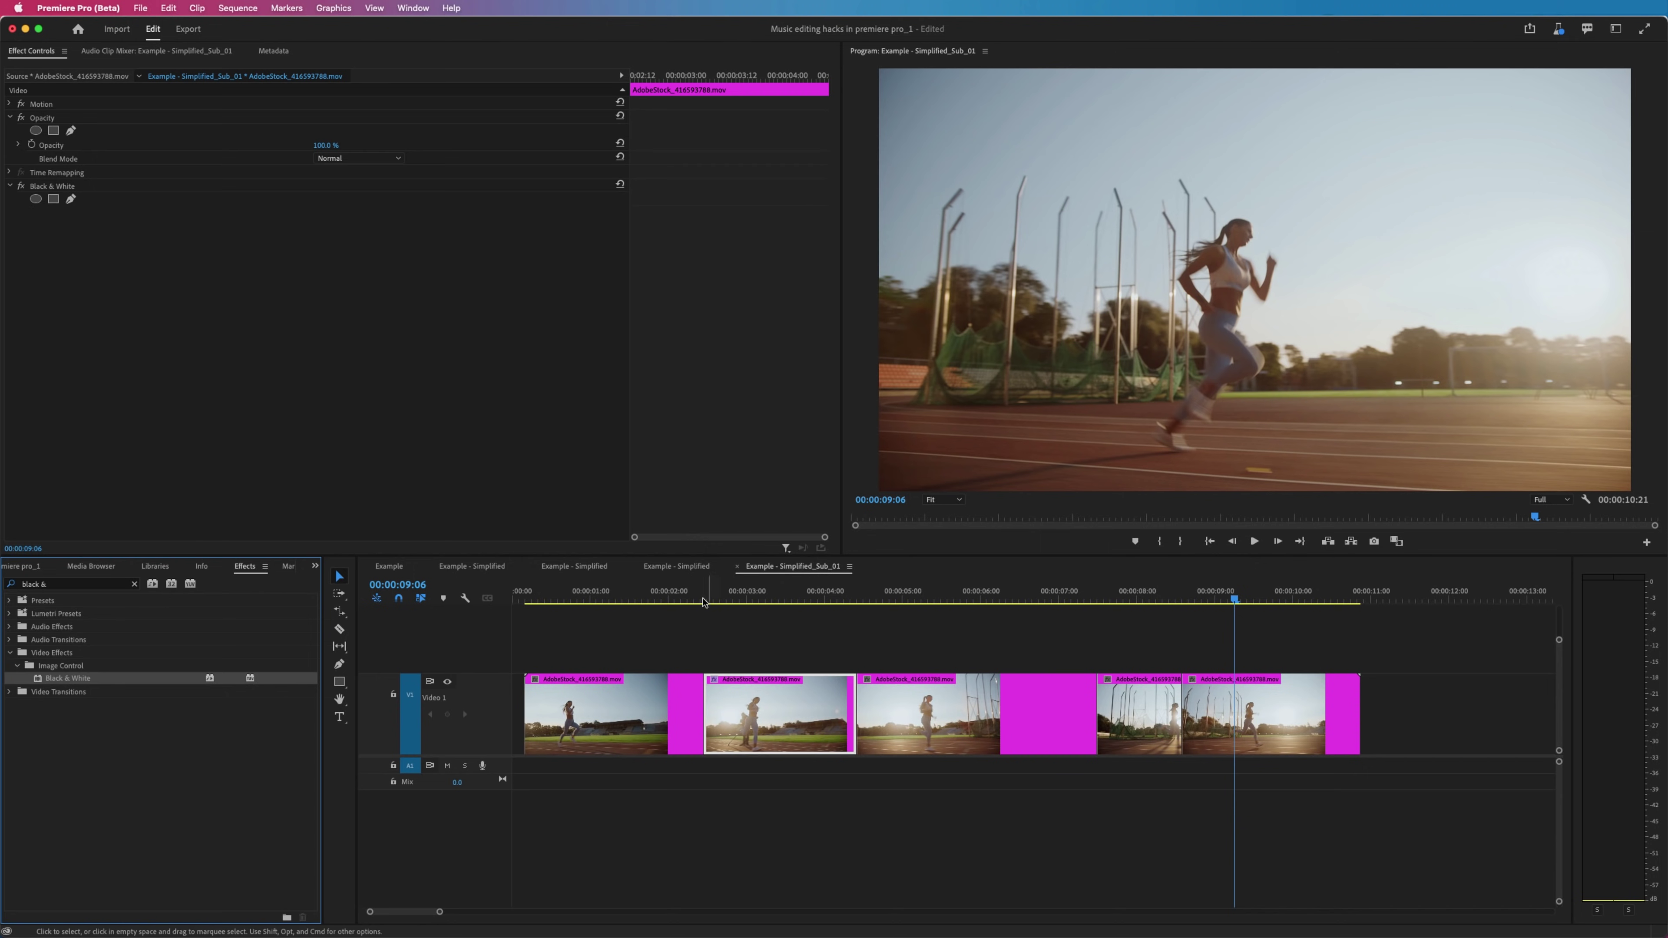
pyautogui.moveTo(703, 603); pyautogui.dragTo(857, 644)
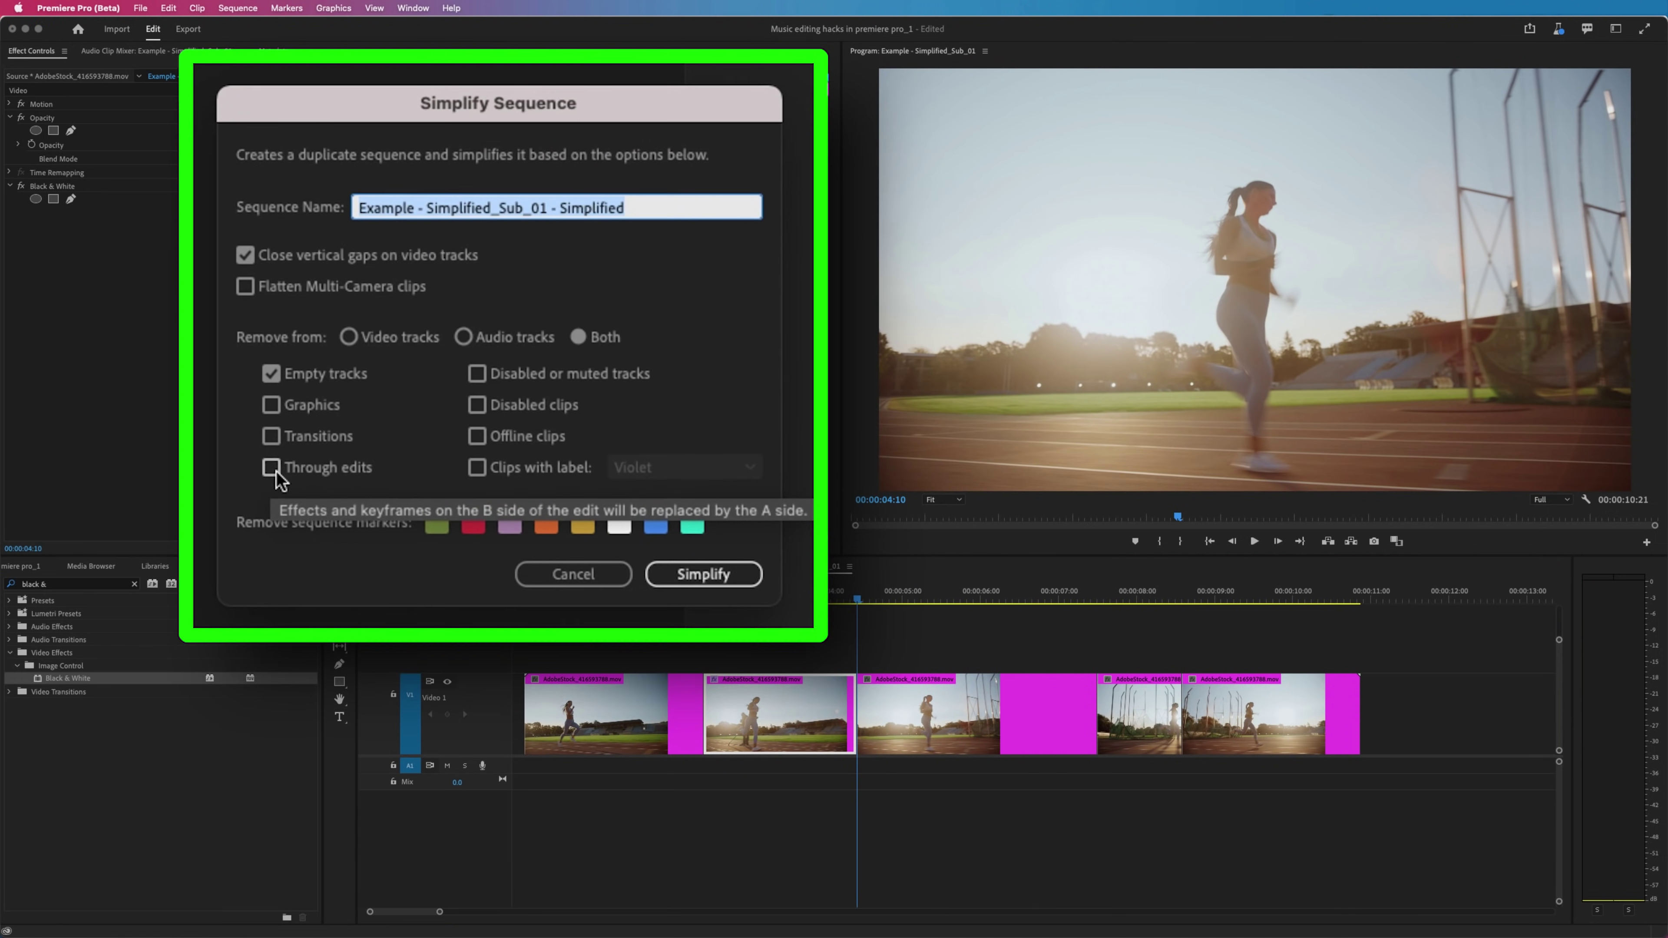
# Step: Simplify Example - Simplified_Sub_01 with Through edits checked, then scrub the merged clip
pyautogui.click(273, 469)
pyautogui.click(703, 574)
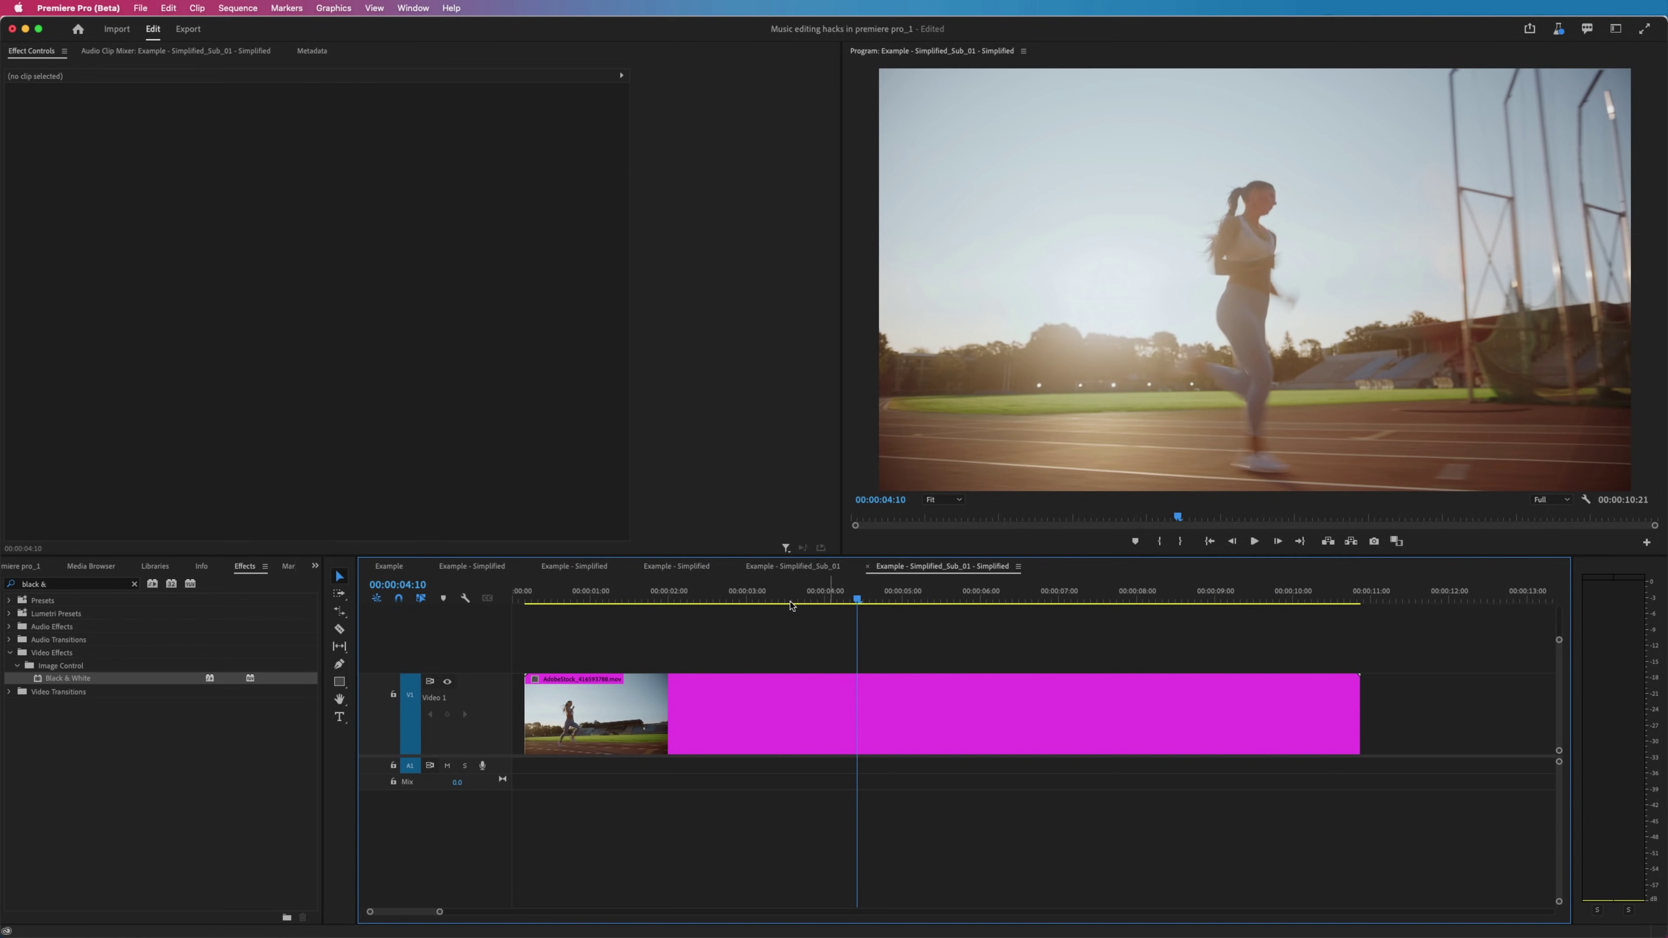
pyautogui.moveTo(832, 598)
pyautogui.mouseDown()
pyautogui.moveTo(730, 598)
pyautogui.moveTo(1217, 598)
pyautogui.moveTo(879, 598)
pyautogui.moveTo(600, 570)
pyautogui.moveTo(839, 571)
pyautogui.mouseUp()
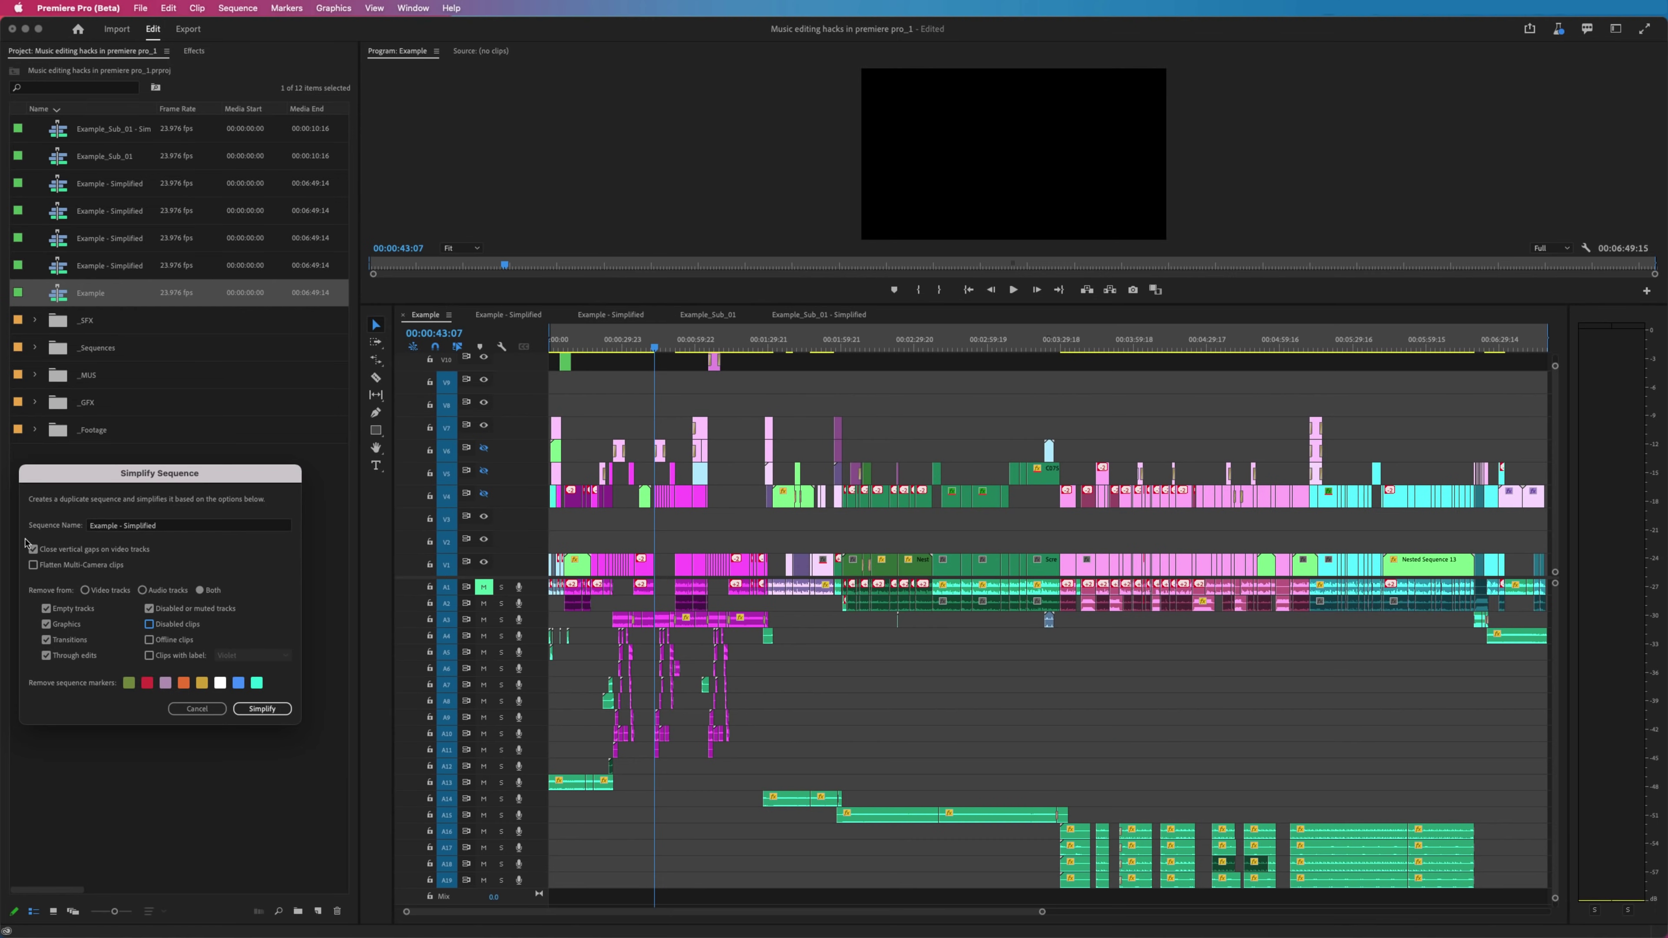
# Step: Simplify Example with Empty tracks, Graphics, Transitions and Through edits checked
pyautogui.click(258, 714)
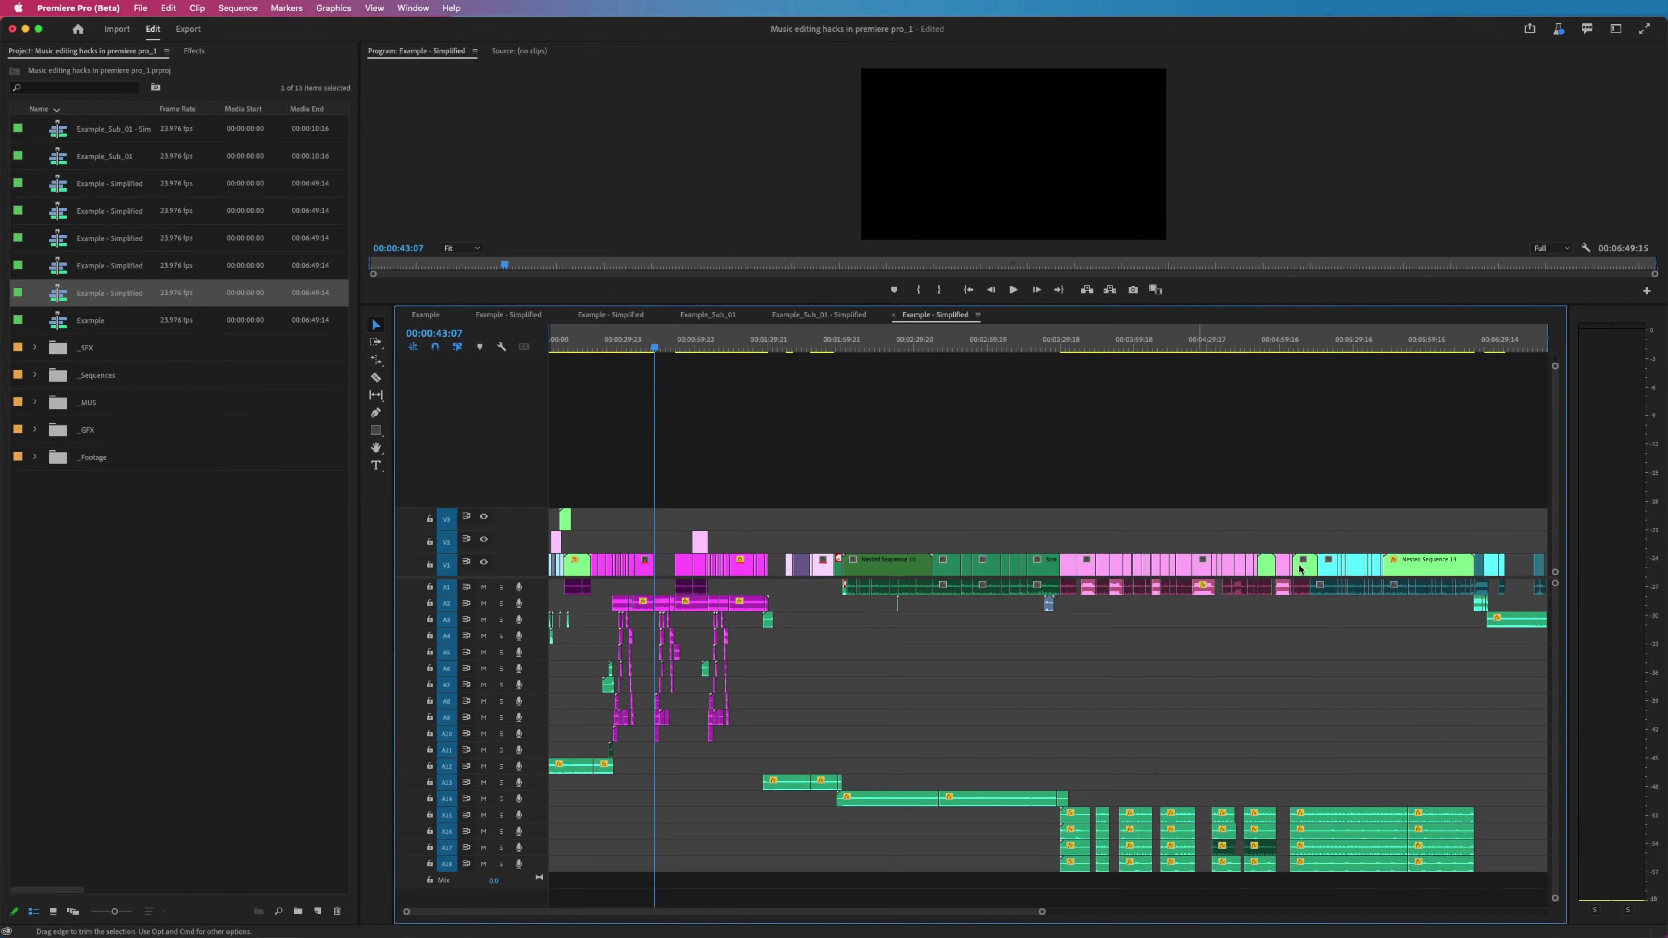